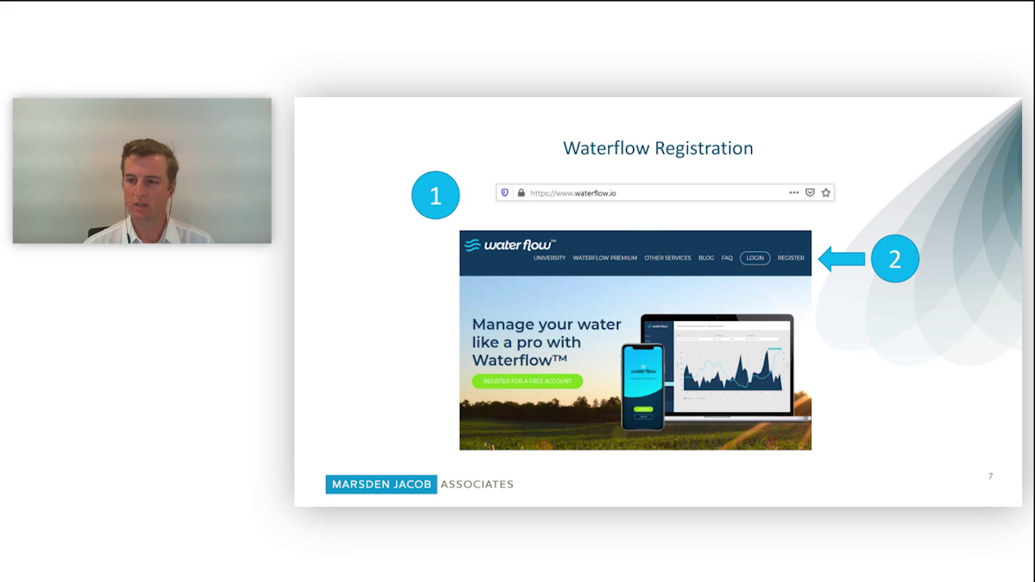
# Advance past the registration form and account activation slides to reach the waterflow.io homepage.
pyautogui.press('Right')
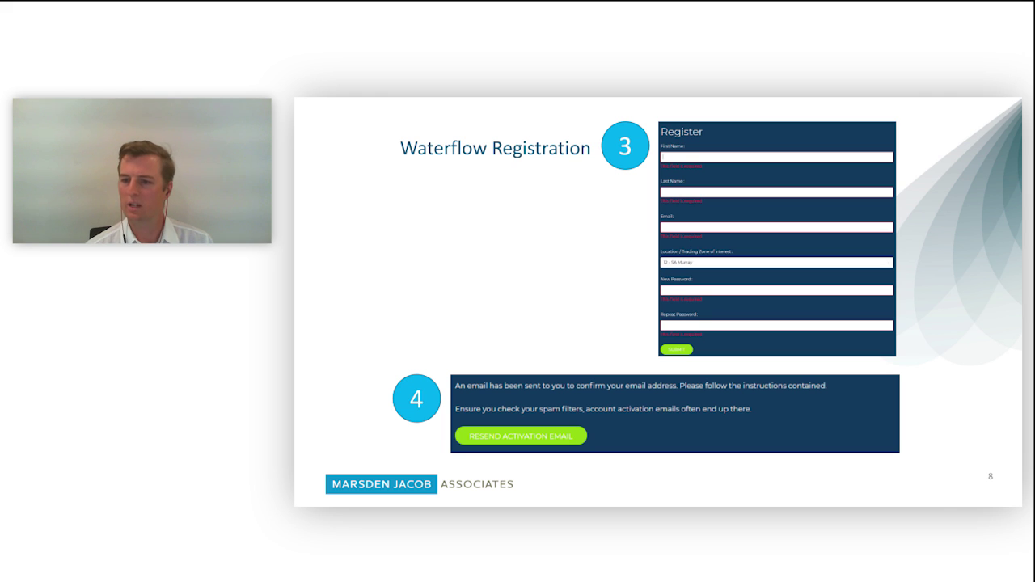
pyautogui.press('Right')
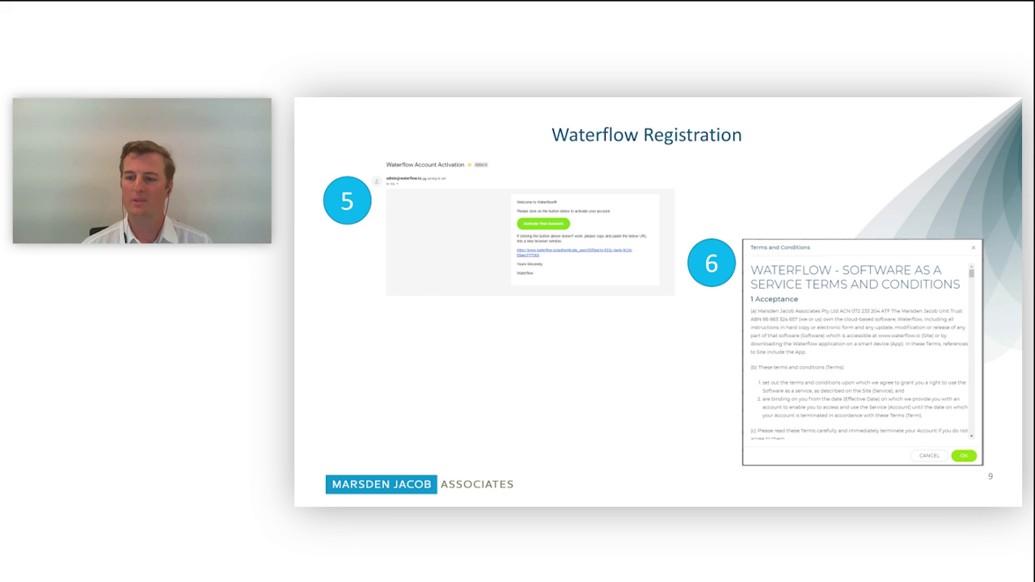
pyautogui.press('Right')
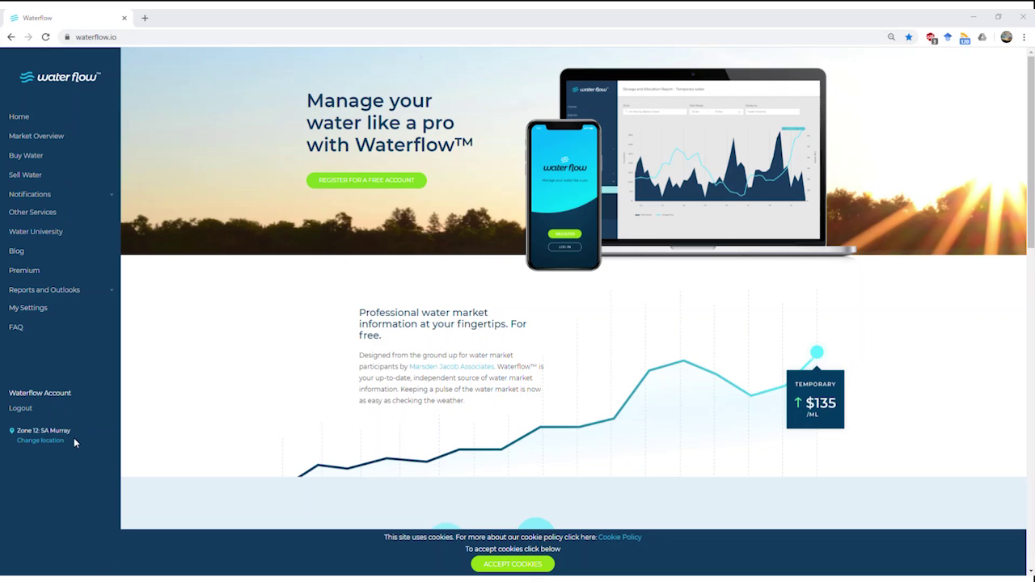
# Open Market Overview and scroll the Temp Price list, e.g. Broken $550/ML, Lower Goulburn $400/ML.
pyautogui.click(58, 138)
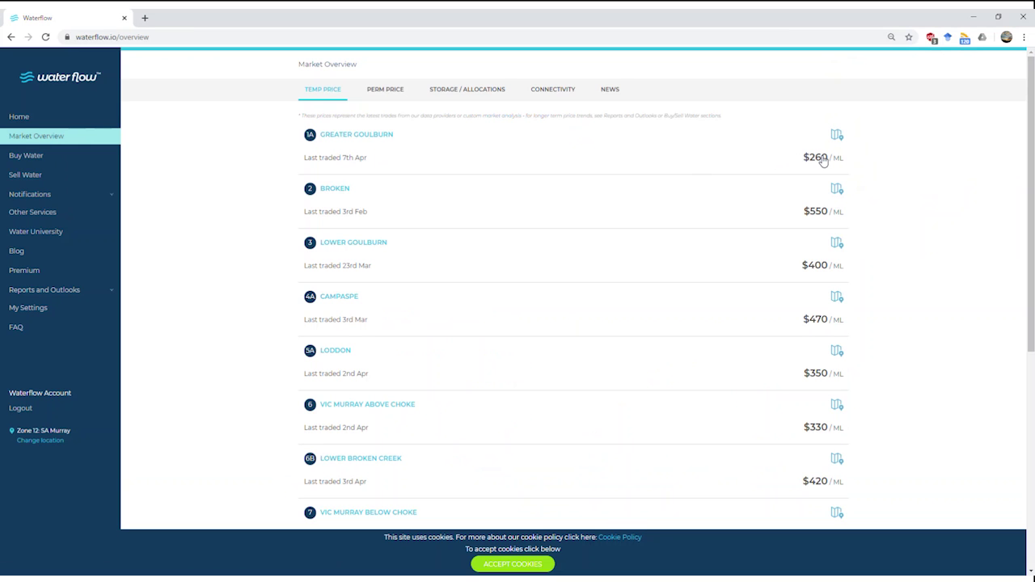
pyautogui.scroll(-3, 535, 162)
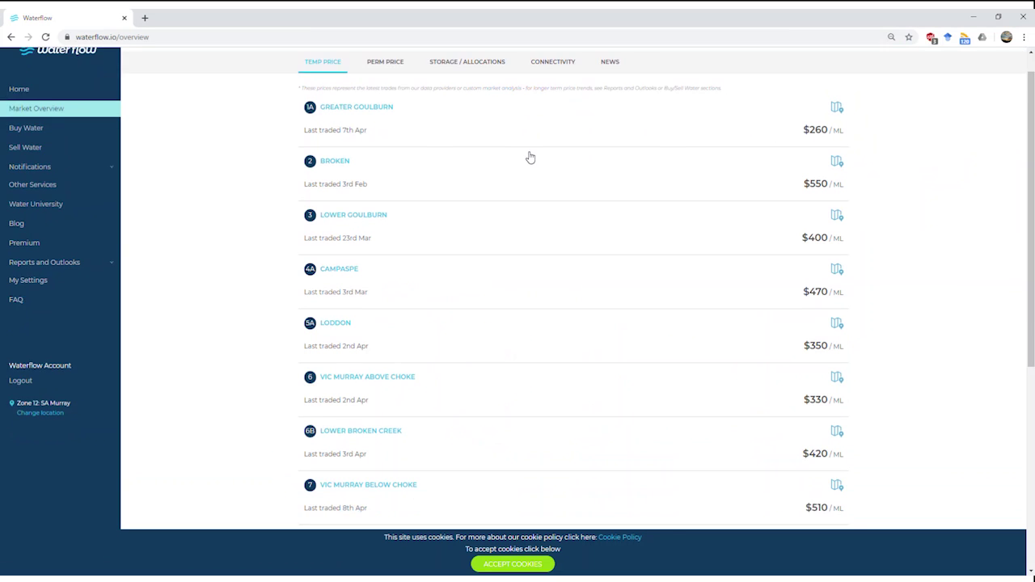
pyautogui.scroll(-2, 536, 171)
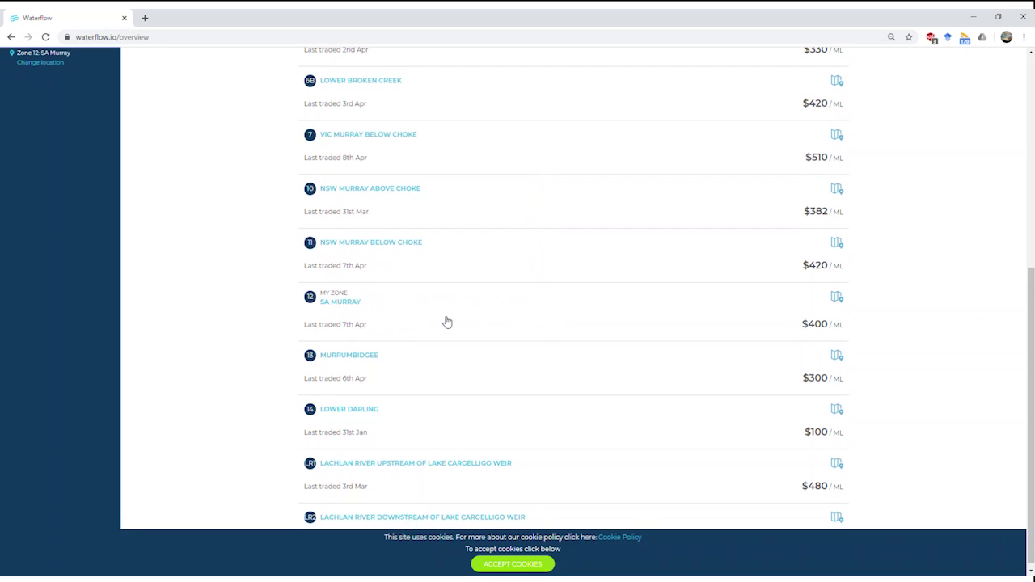
pyautogui.scroll(5, 447, 322)
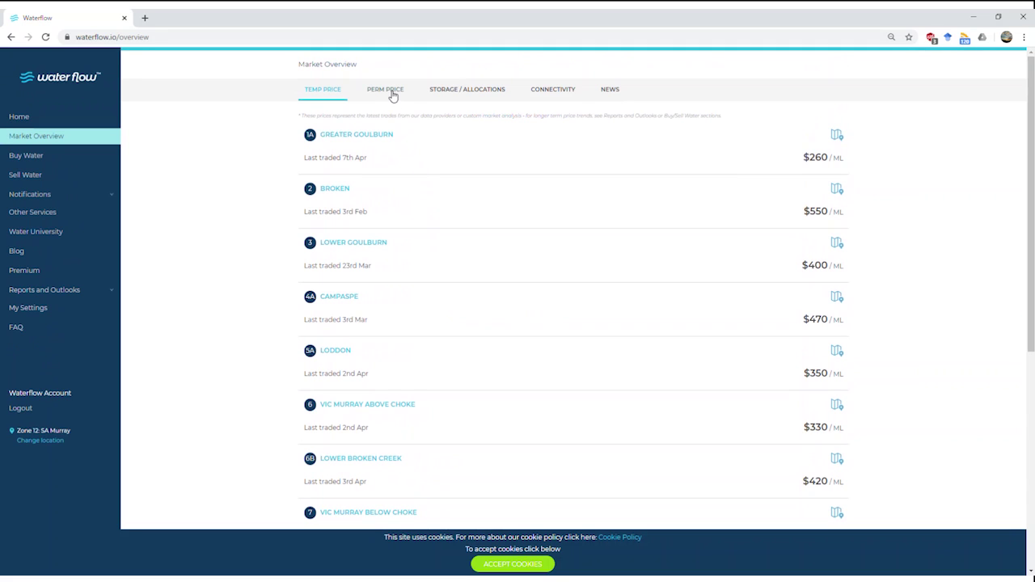
# Switch to STORAGE / ALLOCATIONS and scan figures like Greater Goulburn's 36.07% storage.
pyautogui.click(475, 95)
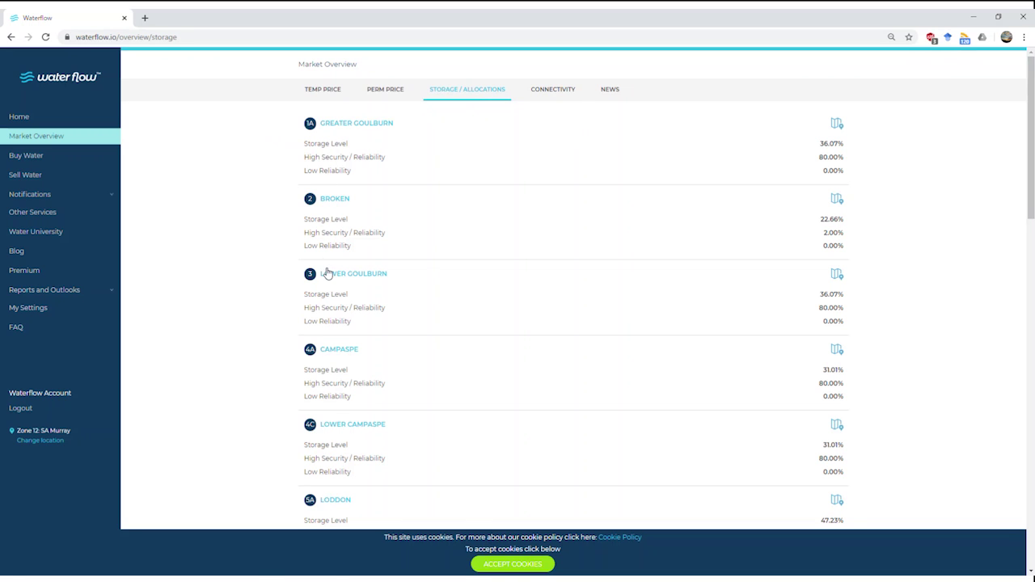
pyautogui.scroll(-3, 340, 364)
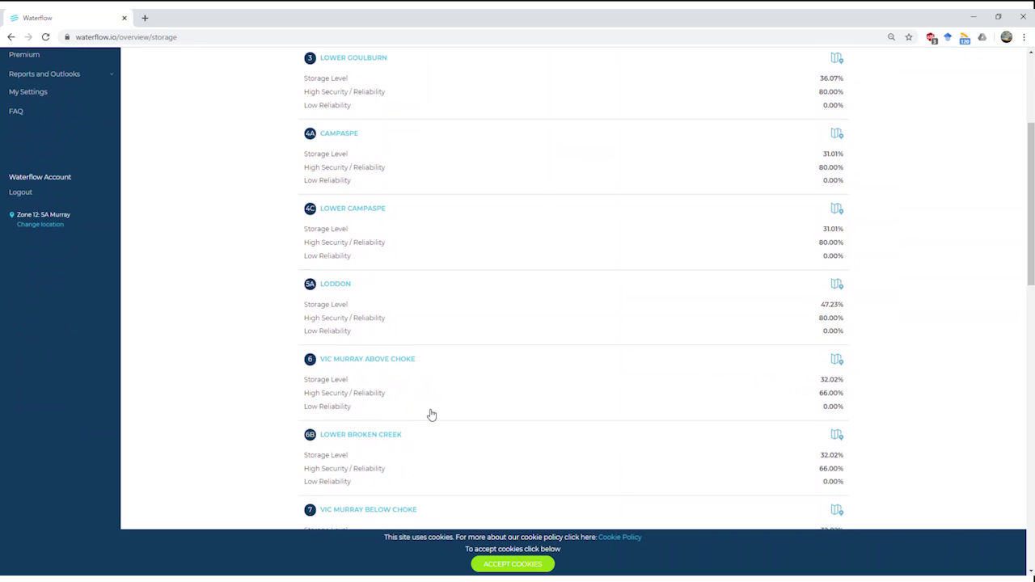
pyautogui.scroll(5, 421, 296)
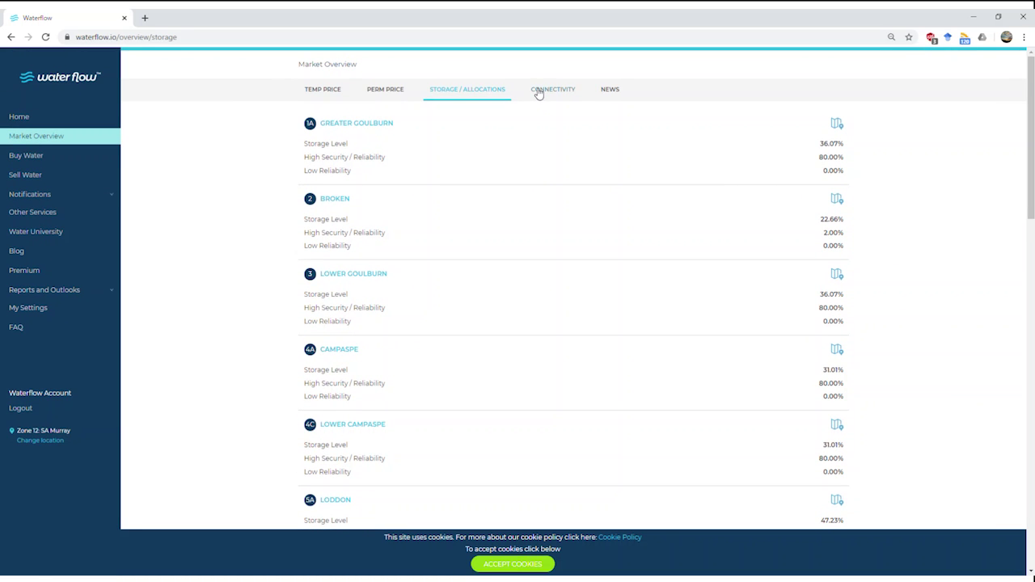
# Scroll the CONNECTIVITY trade-limit list, then switch to the NEWS blog posts.
pyautogui.click(538, 93)
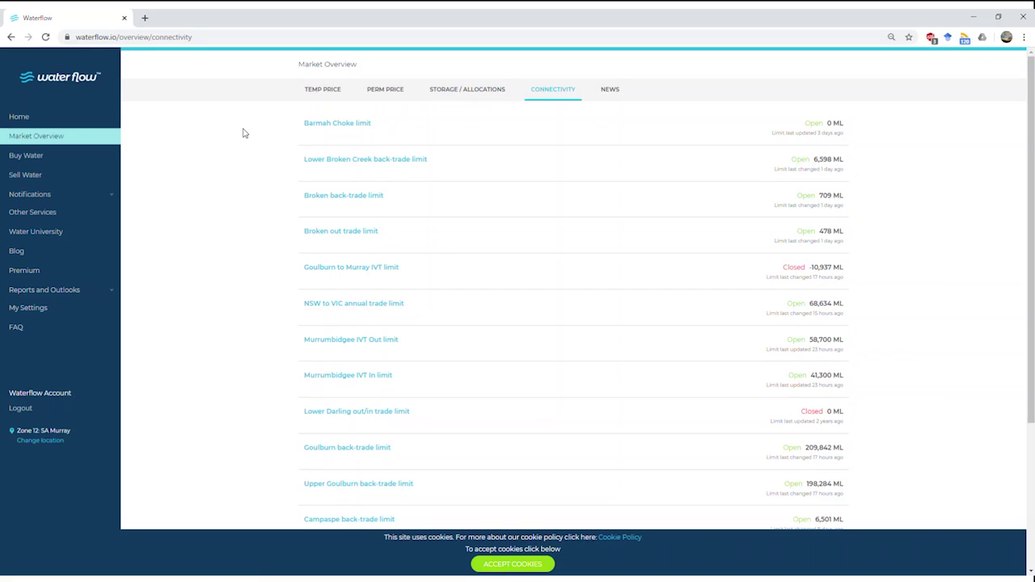
pyautogui.scroll(-3, 244, 132)
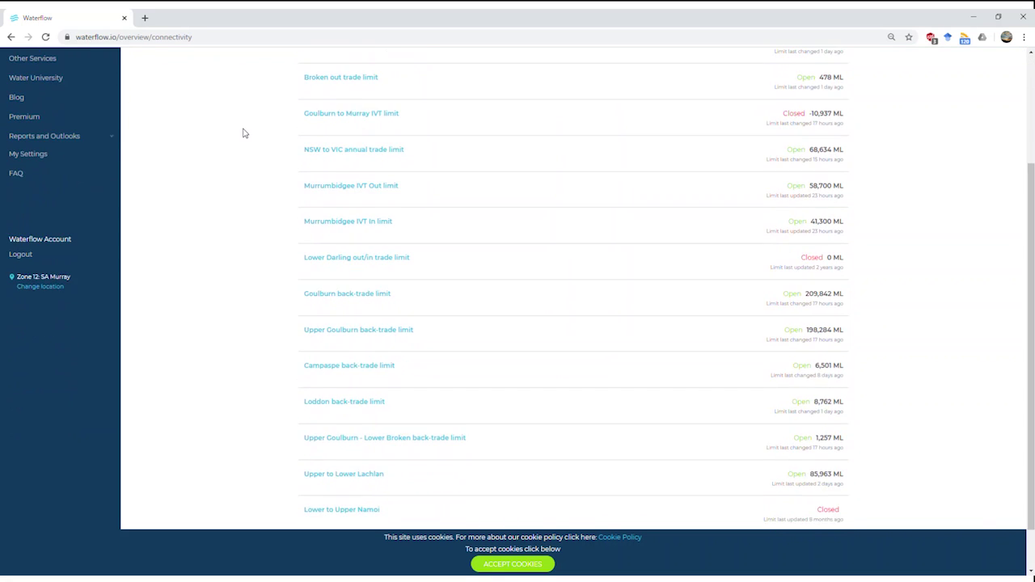
pyautogui.scroll(3, 244, 132)
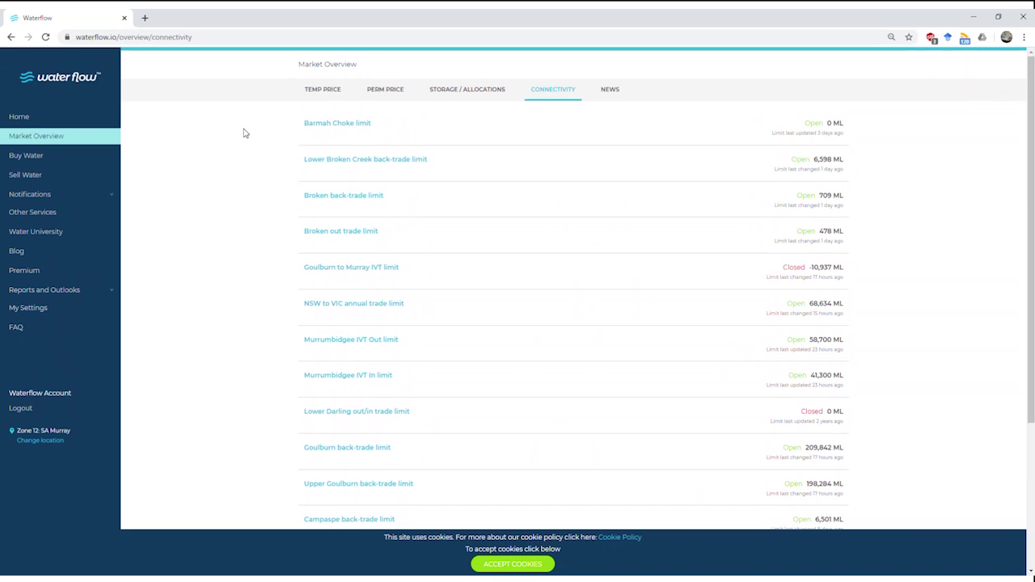
pyautogui.click(608, 90)
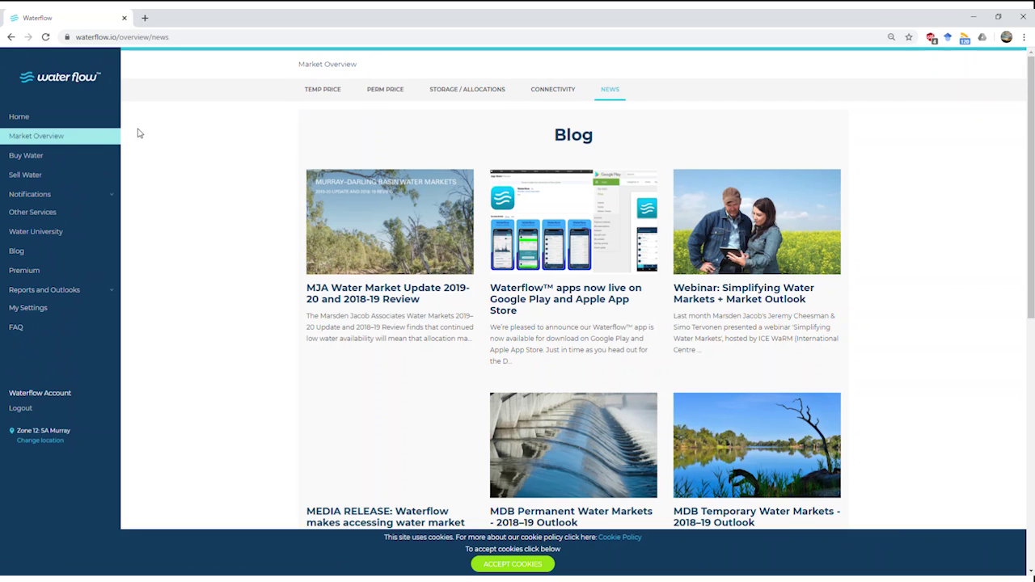
# Search Buy Water for 10 ML of temporary water, checking the advanced min/max price filters.
pyautogui.click(24, 158)
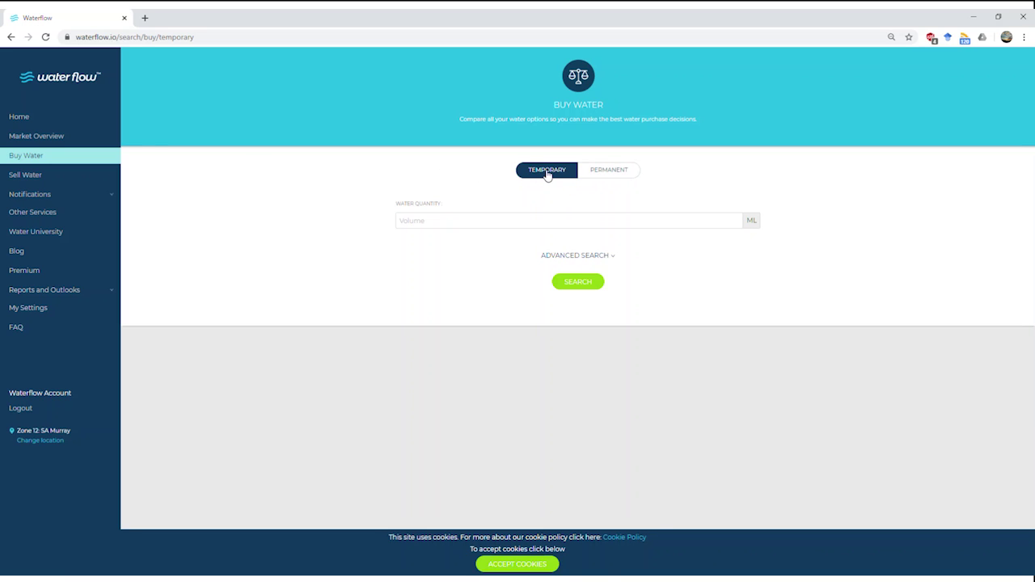
pyautogui.click(554, 220)
pyautogui.write('10')
pyautogui.click(575, 256)
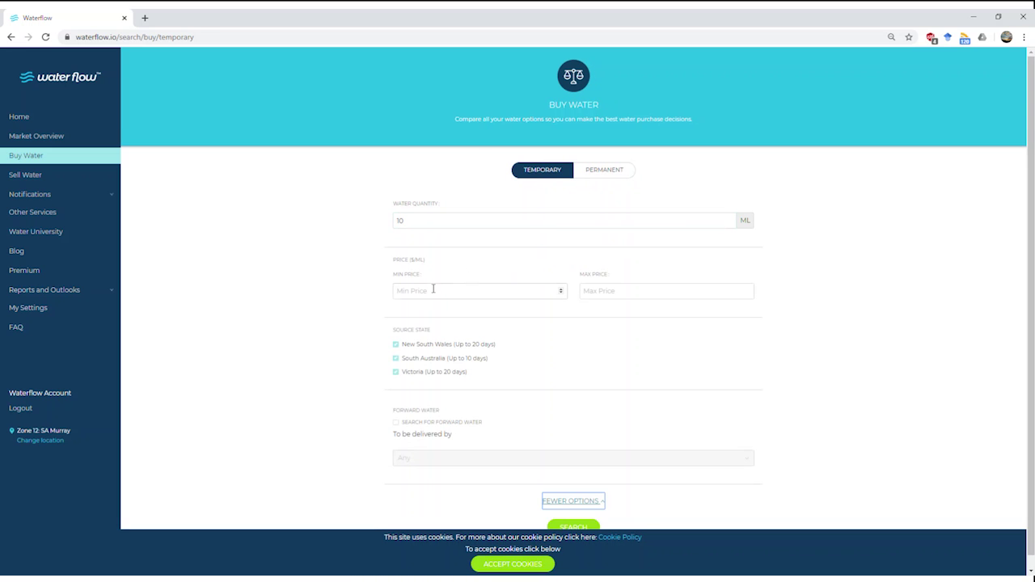
pyautogui.click(430, 292)
pyautogui.click(593, 296)
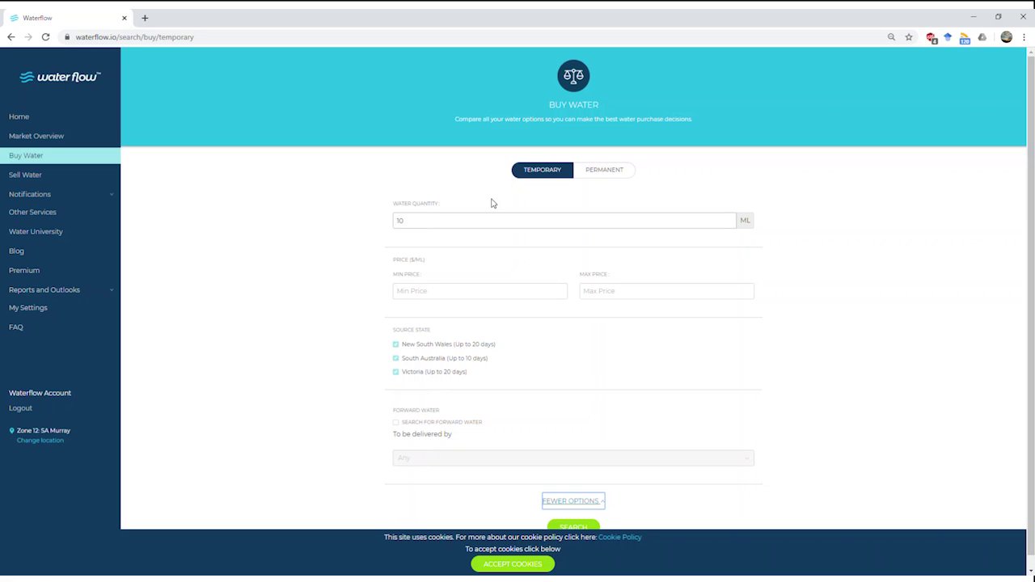
pyautogui.click(574, 527)
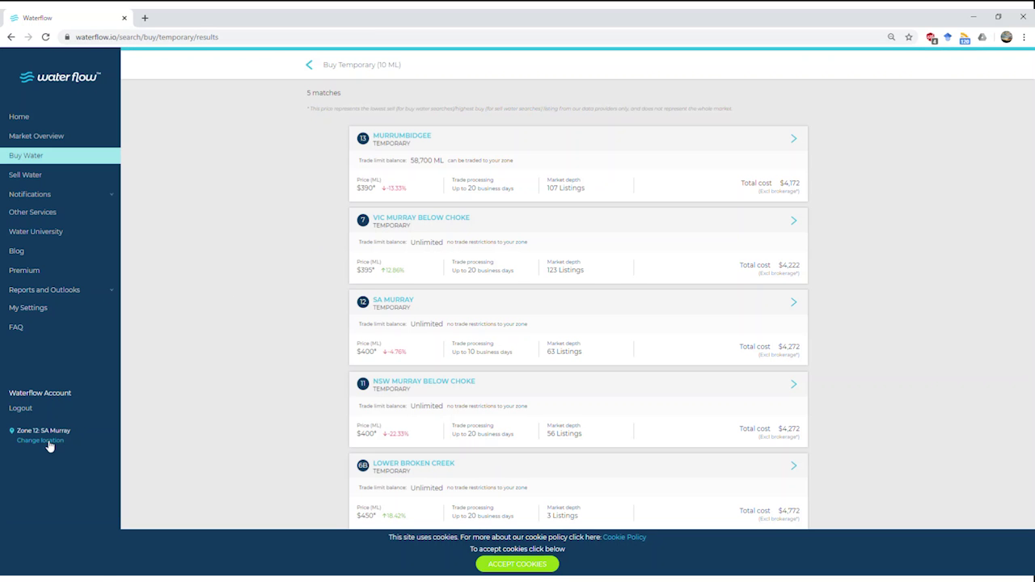
# Open the 12 SA Murray result card showing $400 per ML and its one-year chart.
pyautogui.click(34, 309)
pyautogui.click(401, 307)
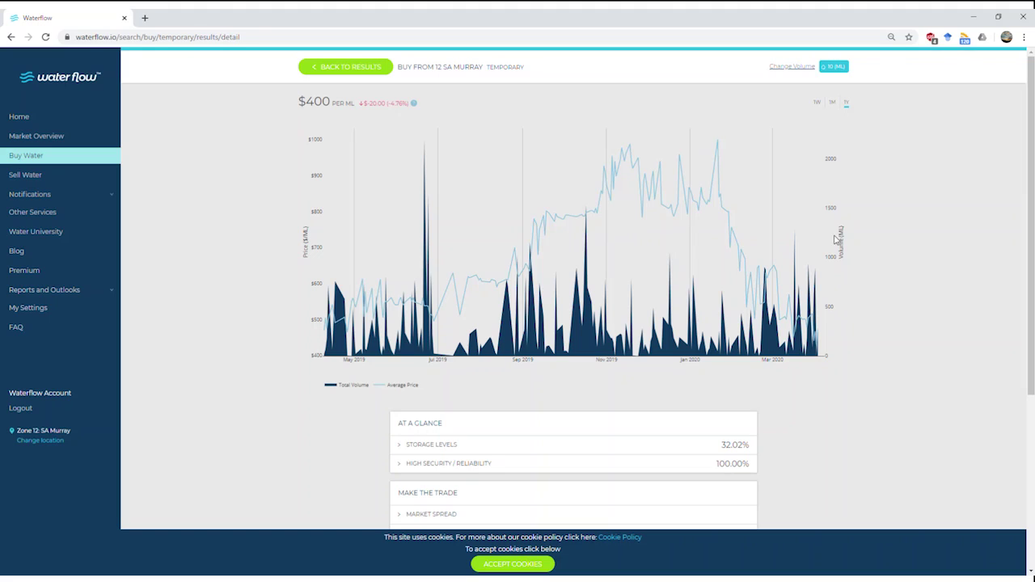
# Switch the SA Murray price chart to 1M, then 1W, then back to 1Y.
pyautogui.click(833, 104)
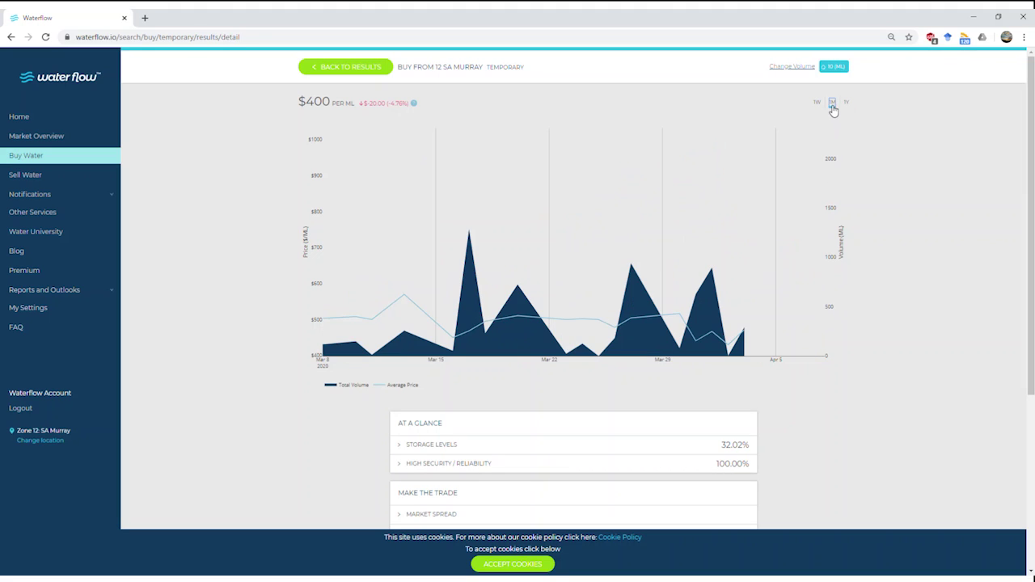
pyautogui.click(817, 105)
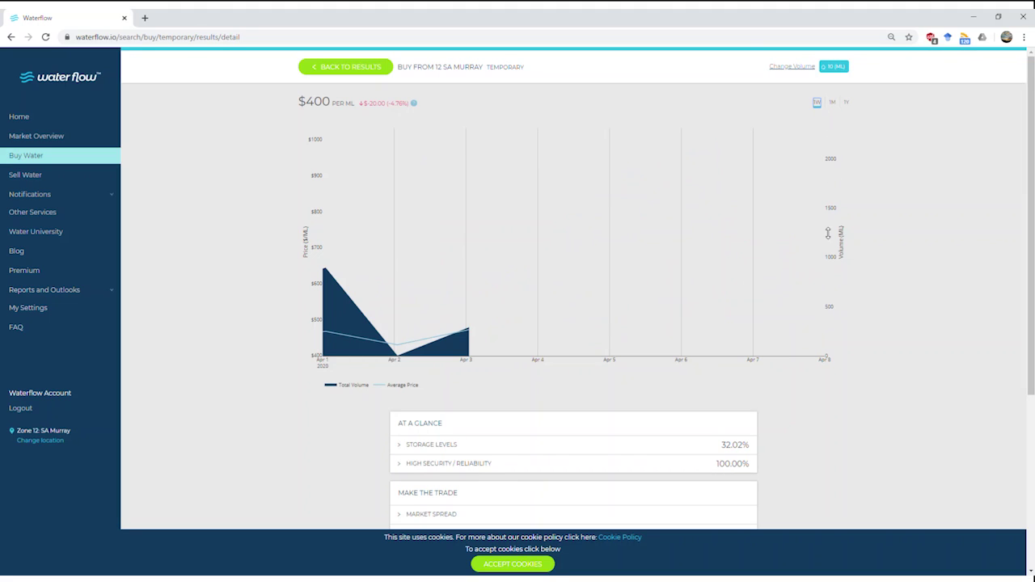
pyautogui.click(846, 102)
# Scroll down to the four broker listings starting at $400/ML.
pyautogui.scroll(-1, 822, 273)
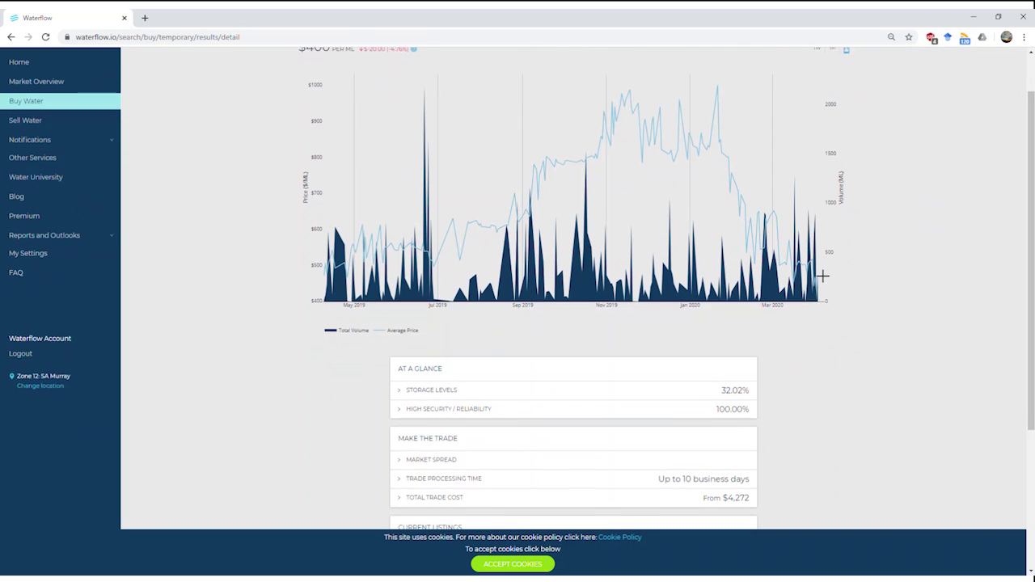
pyautogui.scroll(-1, 822, 275)
pyautogui.scroll(-1, 827, 321)
pyautogui.scroll(-1, 824, 319)
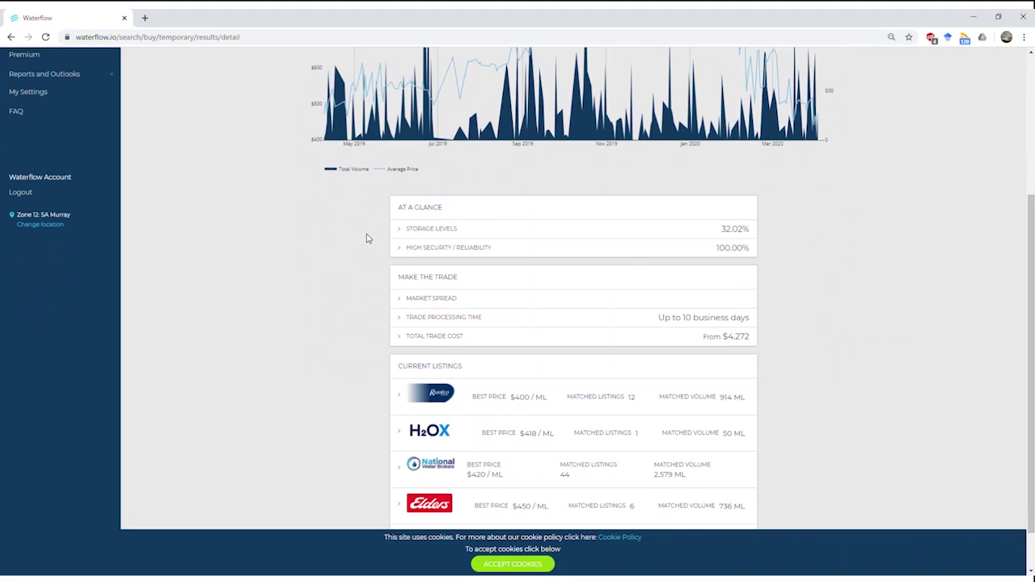
pyautogui.scroll(-1, 365, 245)
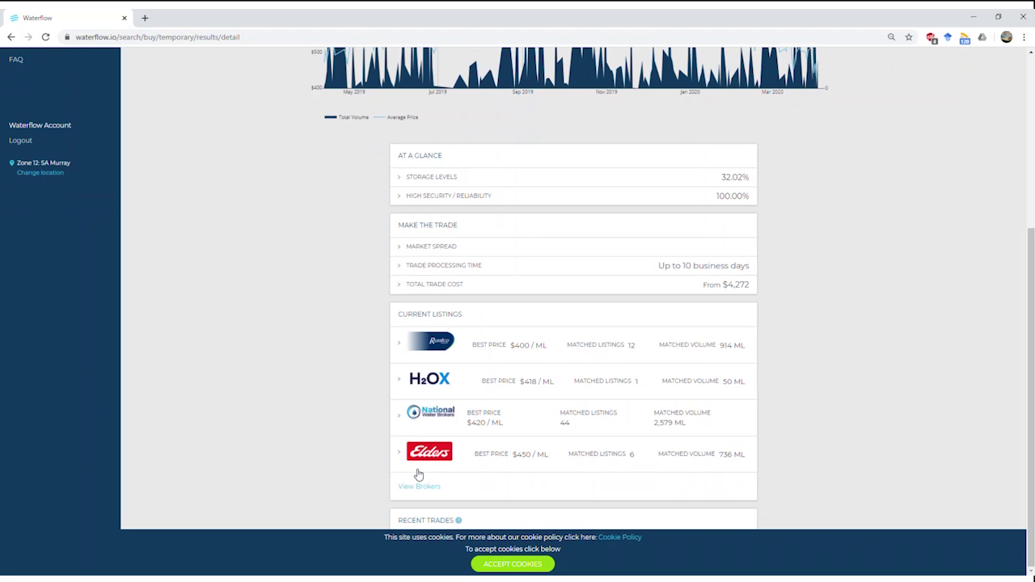
# Expand the first broker's and Elders' volume and price listings for SA Murray.
pyautogui.click(400, 348)
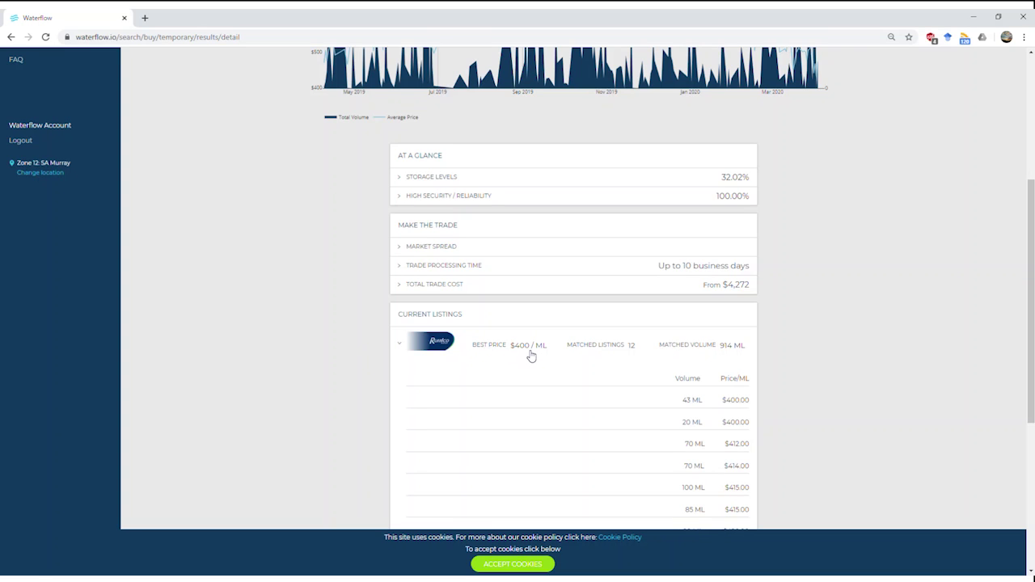
pyautogui.scroll(-5, 531, 356)
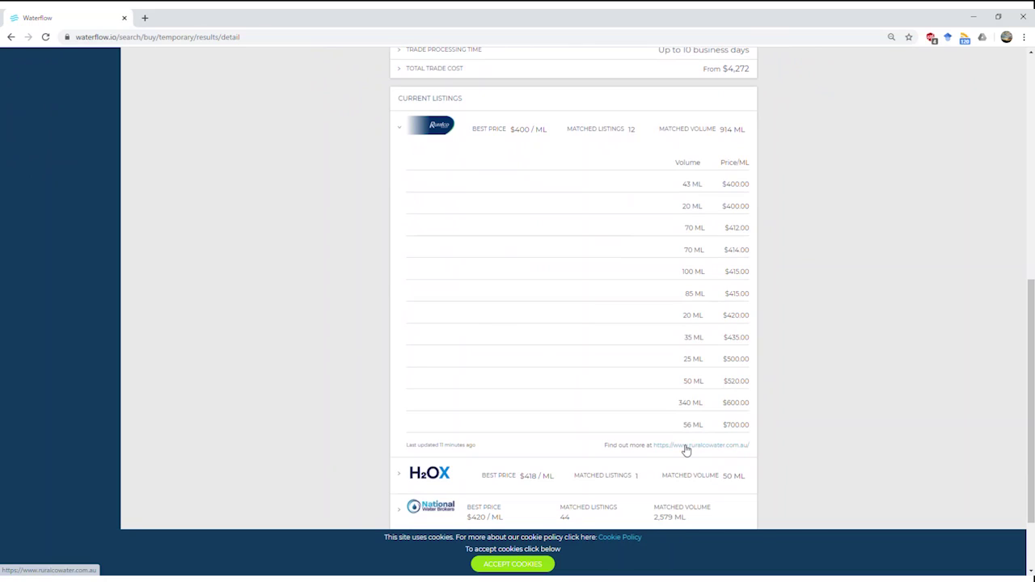
pyautogui.scroll(-1, 707, 421)
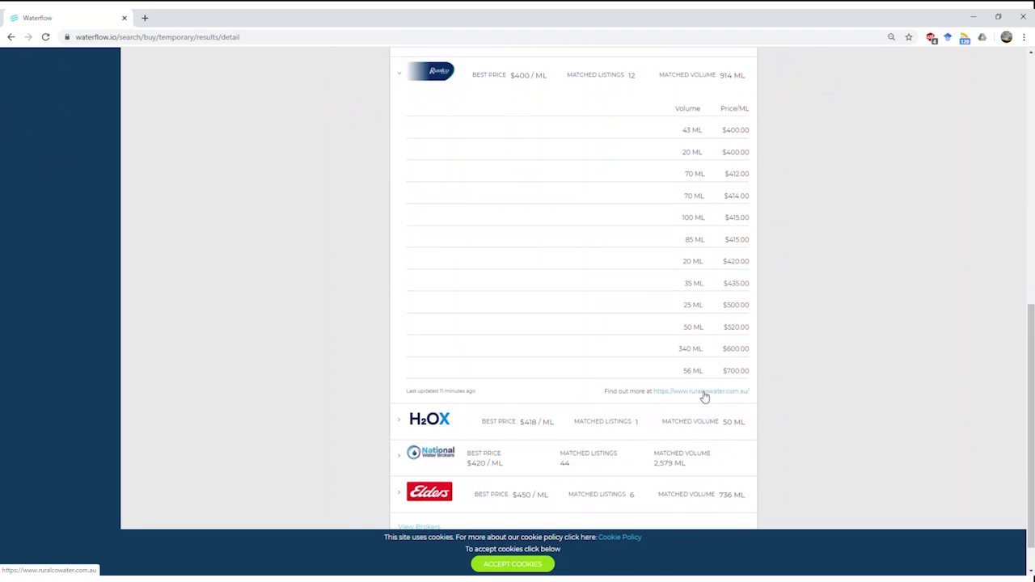
pyautogui.scroll(-1, 680, 395)
pyautogui.click(402, 454)
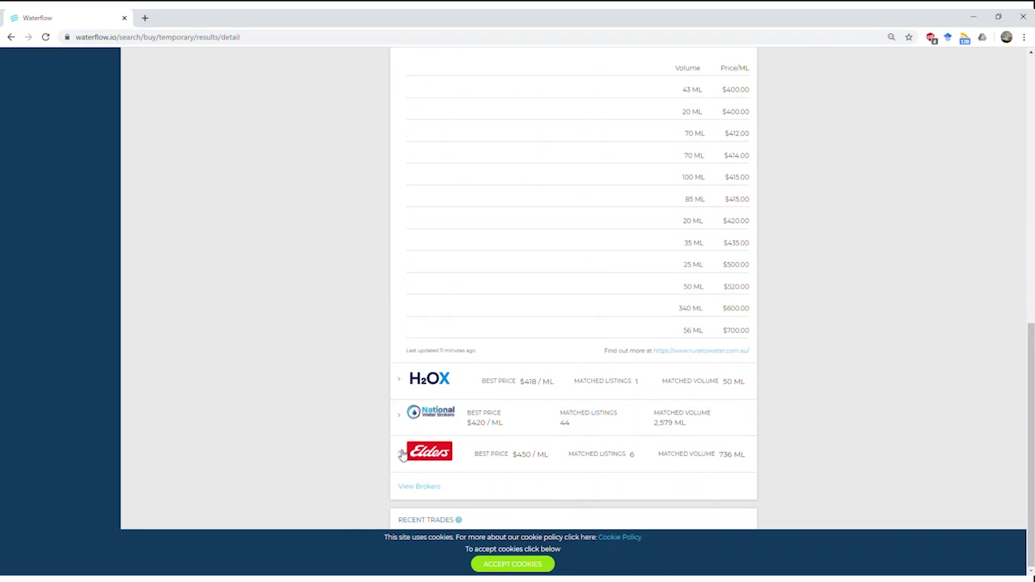
pyautogui.scroll(-3, 402, 455)
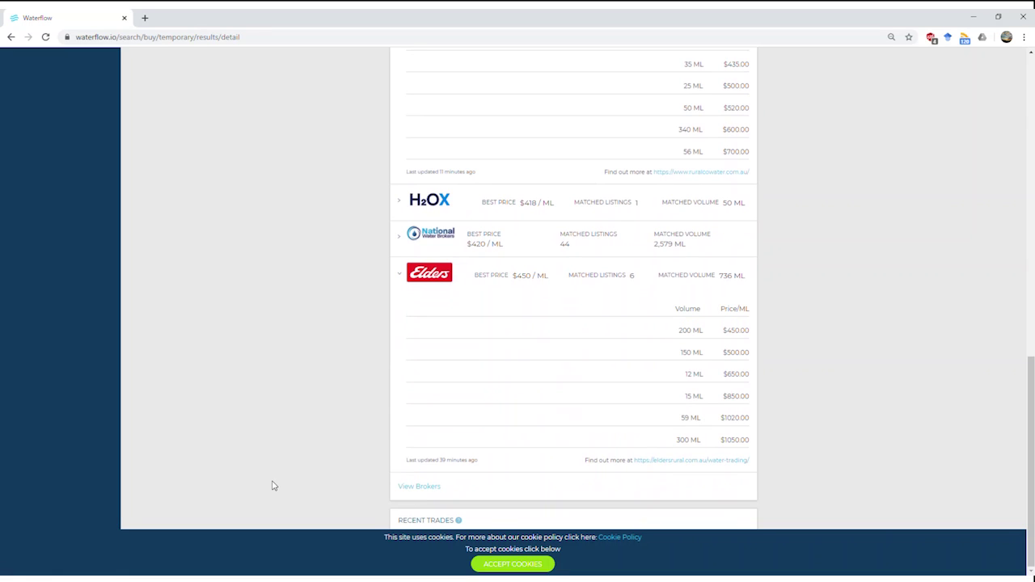
# Accept cookies and expand Last 10 Trades, the latest being 50 ML at $400 on 7th Apr.
pyautogui.click(495, 566)
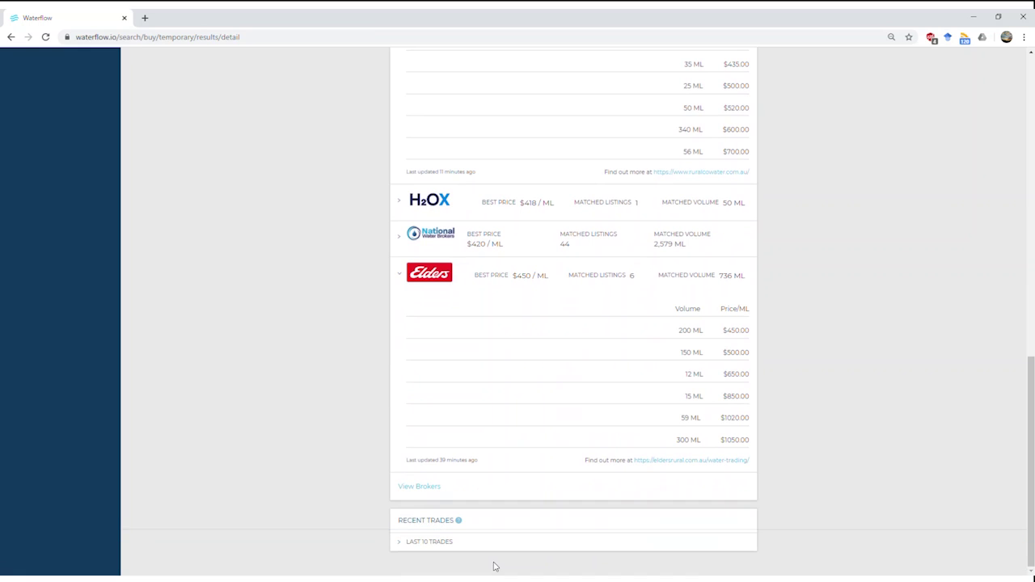
pyautogui.click(397, 542)
pyautogui.scroll(-3, 396, 542)
pyautogui.scroll(-1, 408, 504)
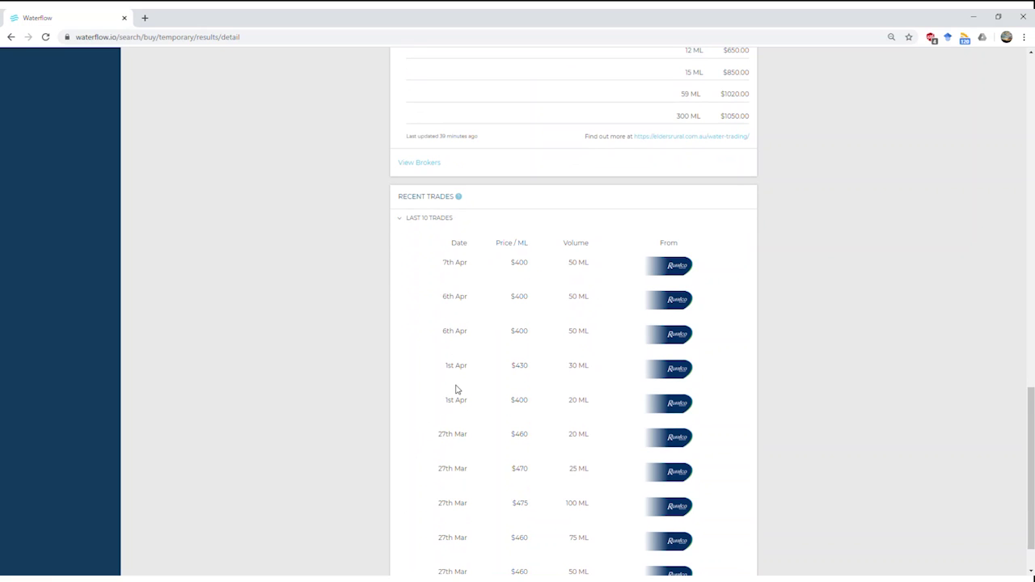
pyautogui.scroll(-1, 455, 388)
pyautogui.scroll(6, 458, 374)
pyautogui.scroll(10, 458, 375)
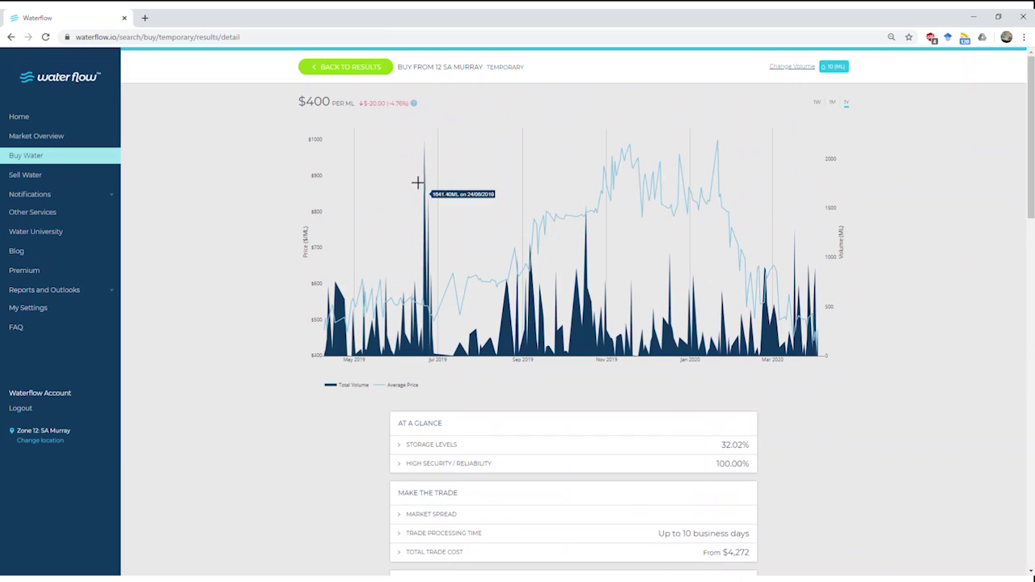
# Return to the results and open the Murrumbidgee zone details.
pyautogui.click(379, 68)
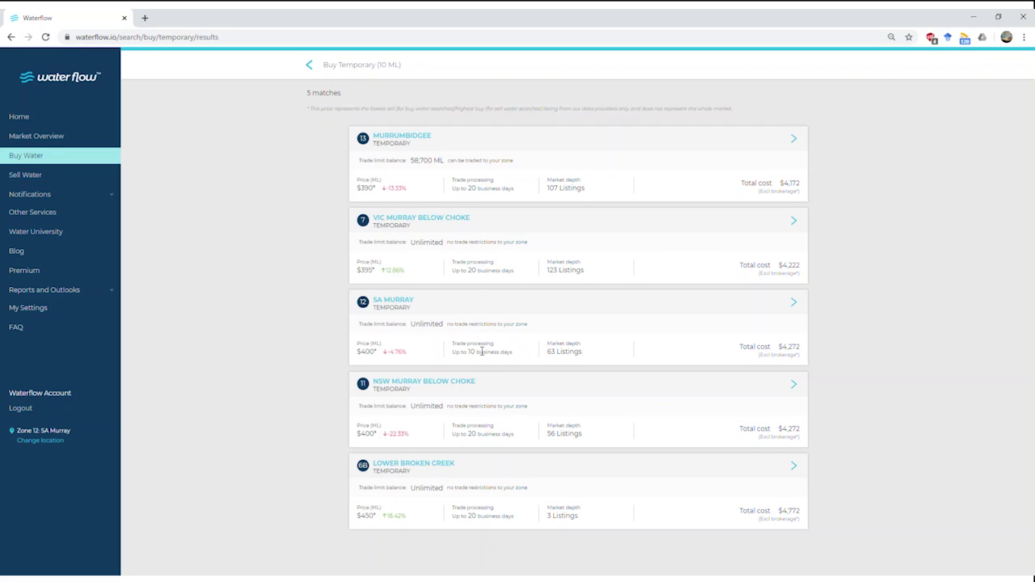
pyautogui.click(478, 141)
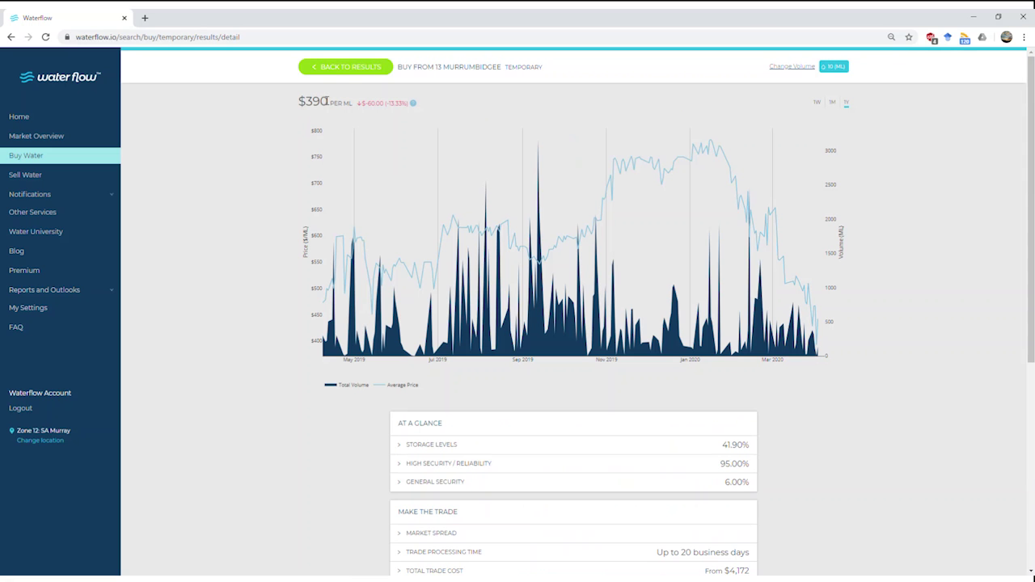
pyautogui.scroll(-3, 361, 342)
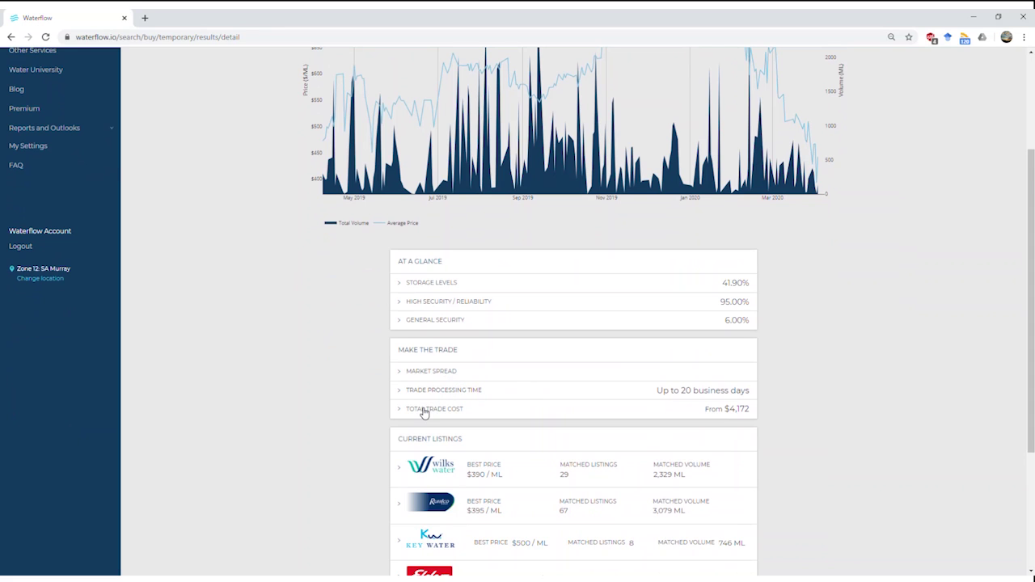
pyautogui.scroll(-1, 424, 410)
pyautogui.scroll(-1, 382, 409)
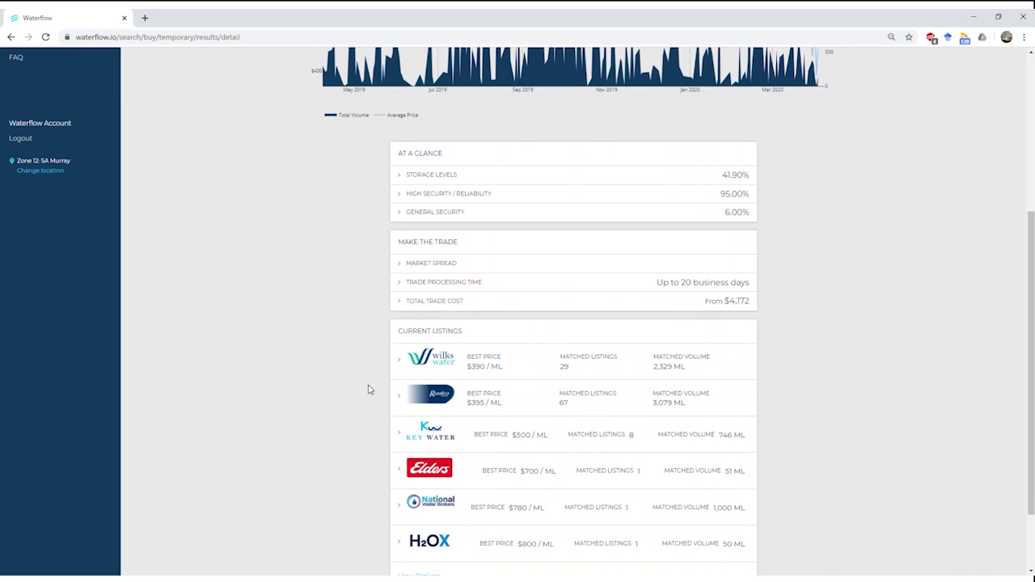
pyautogui.scroll(-1, 368, 389)
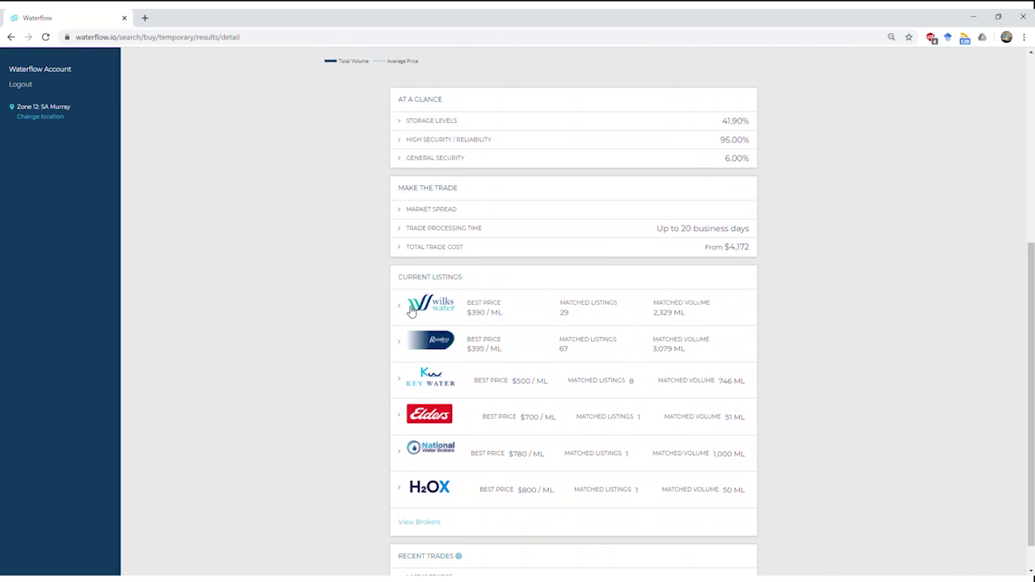
# Expand Wilks Water's individual listings and prices under Current Listings.
pyautogui.click(399, 310)
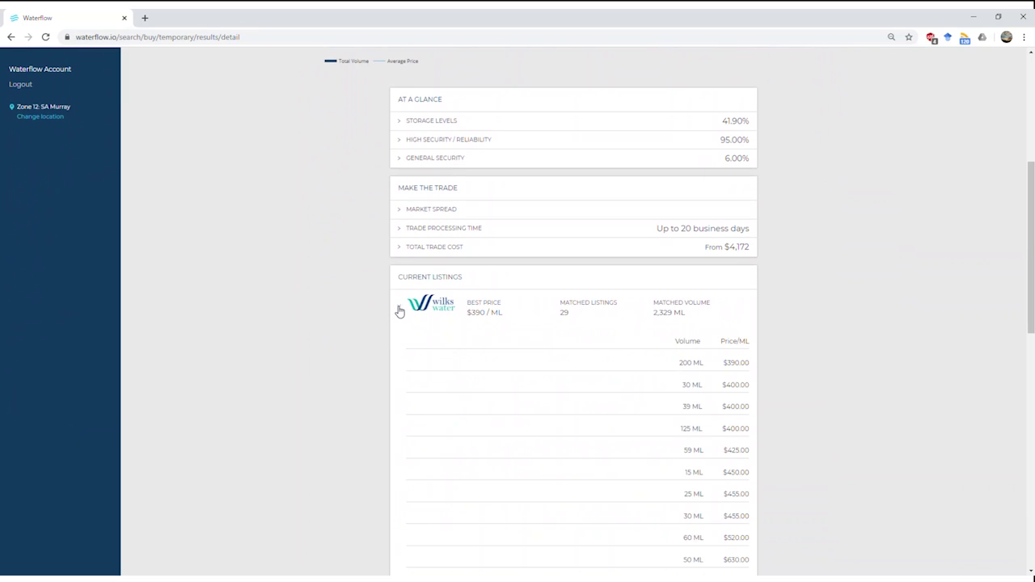
pyautogui.scroll(-1, 398, 309)
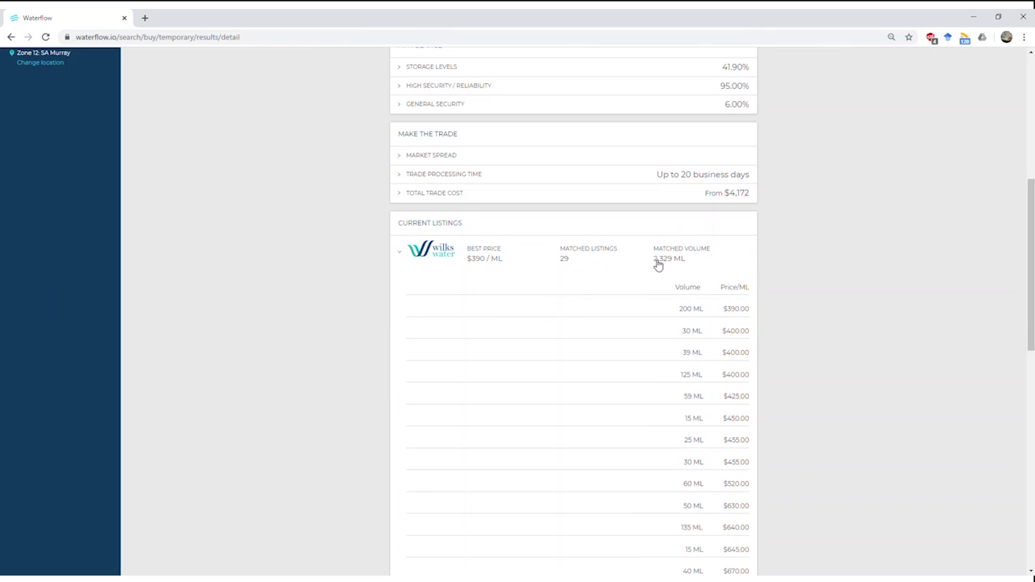
pyautogui.scroll(-2, 659, 265)
pyautogui.scroll(-10, 692, 268)
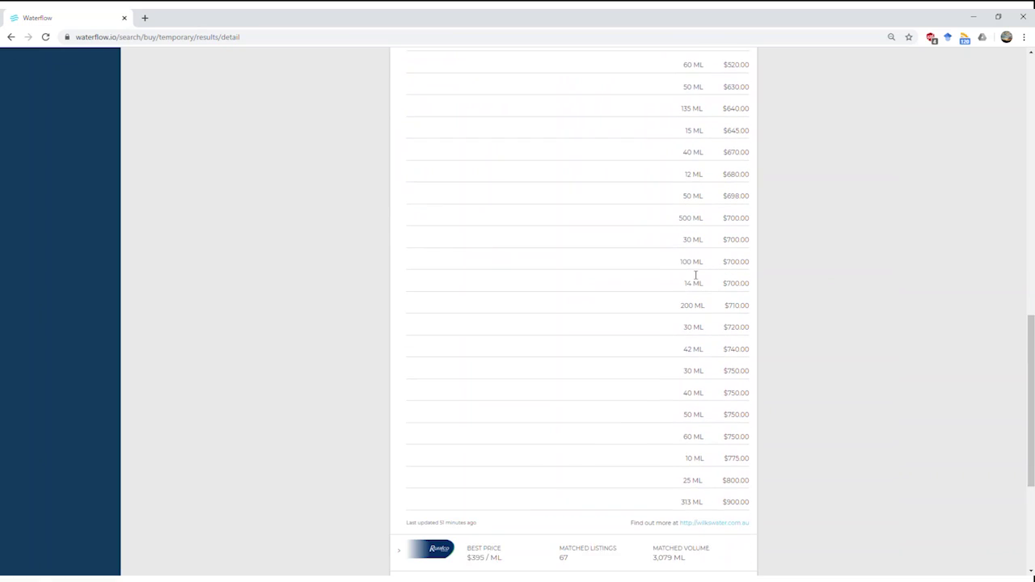
pyautogui.scroll(-1, 695, 279)
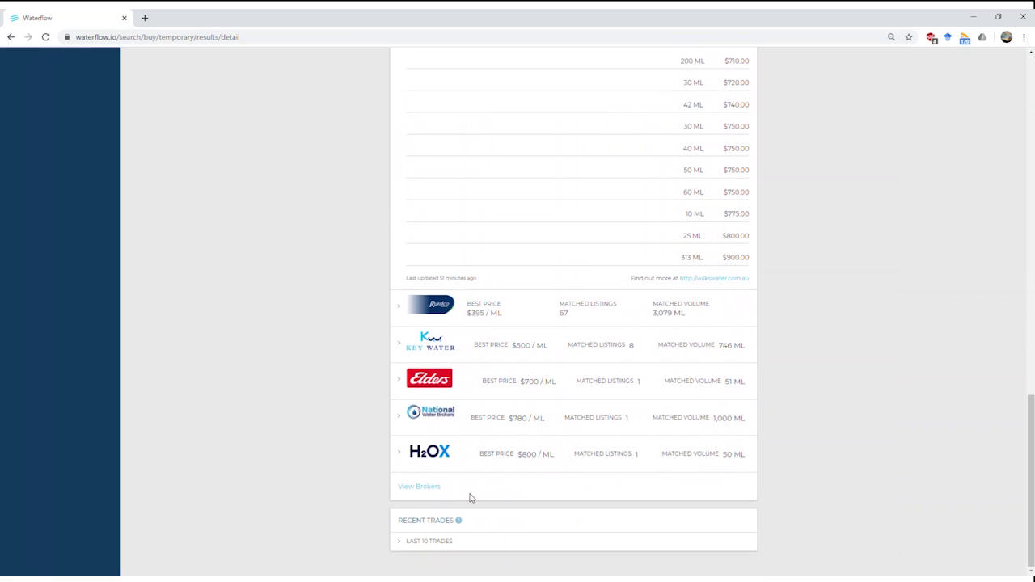
# Expand Murrumbidgee's Last 10 Trades, then go back to the five matching results.
pyautogui.click(433, 542)
pyautogui.scroll(-4, 596, 418)
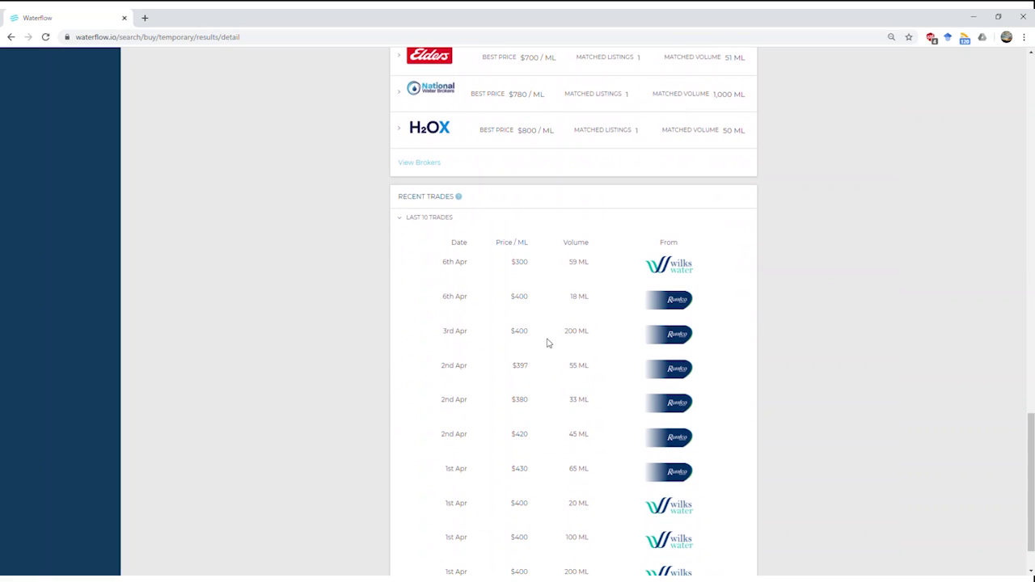
pyautogui.scroll(10, 522, 339)
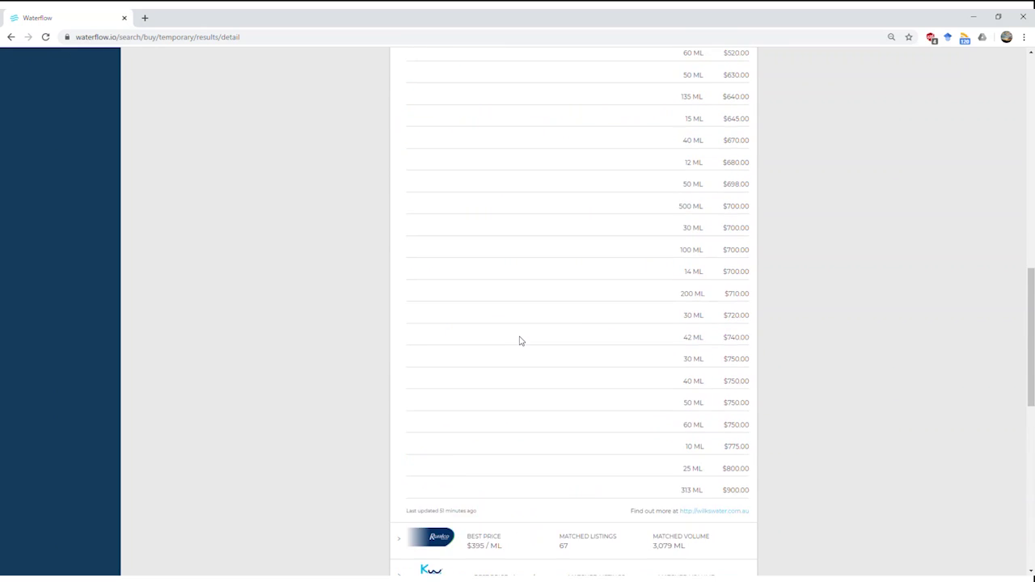
pyautogui.scroll(15, 521, 341)
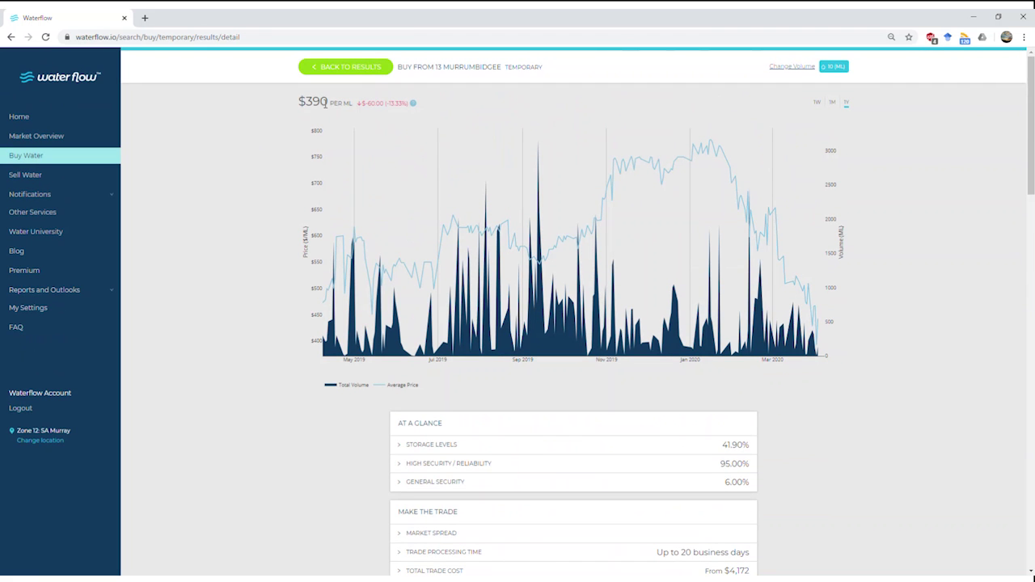
pyautogui.click(336, 66)
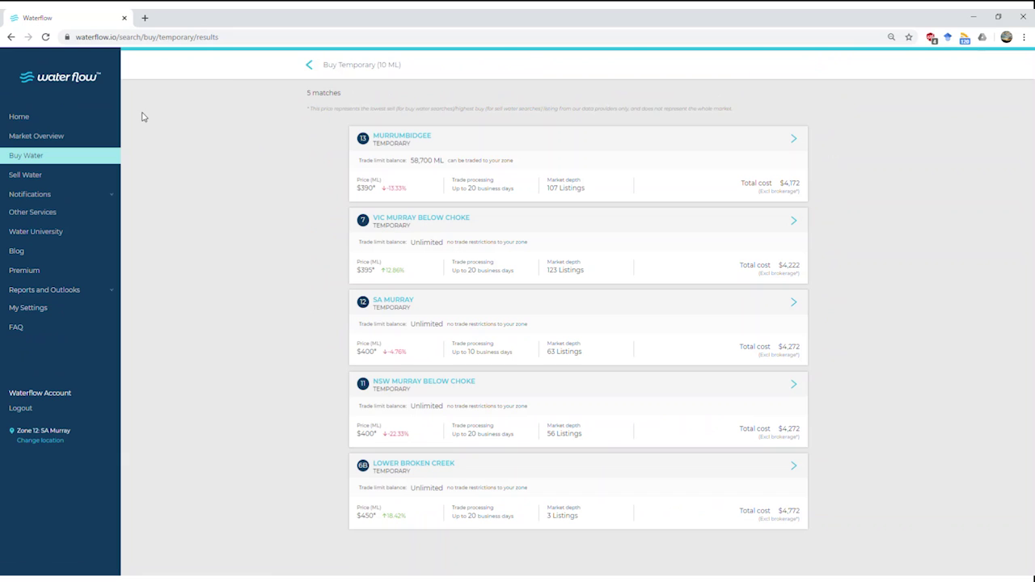
# Open Notifications > Rules and close the + ADD alert-type dialog, leaving My Alerts empty.
pyautogui.click(308, 67)
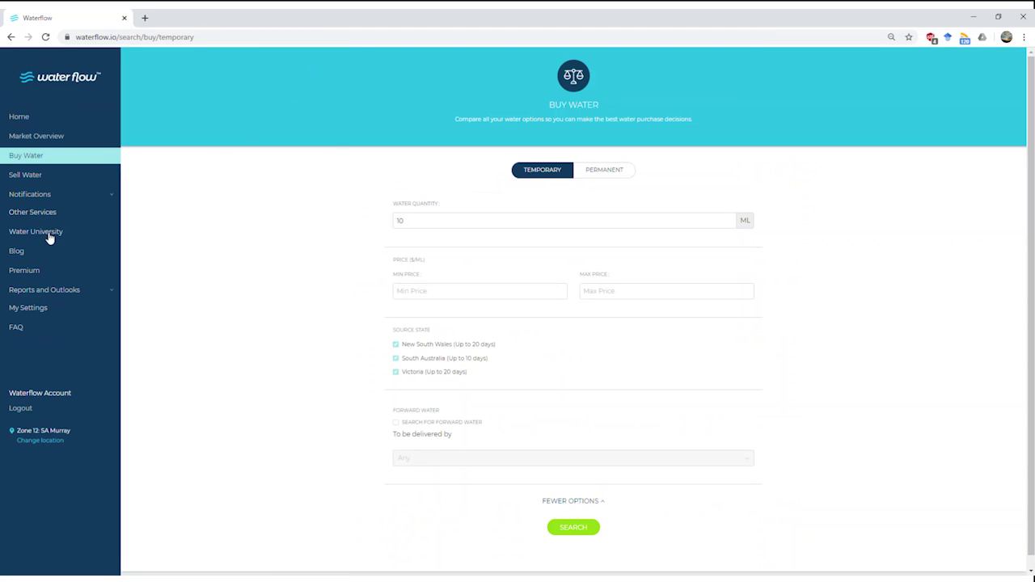
pyautogui.click(42, 197)
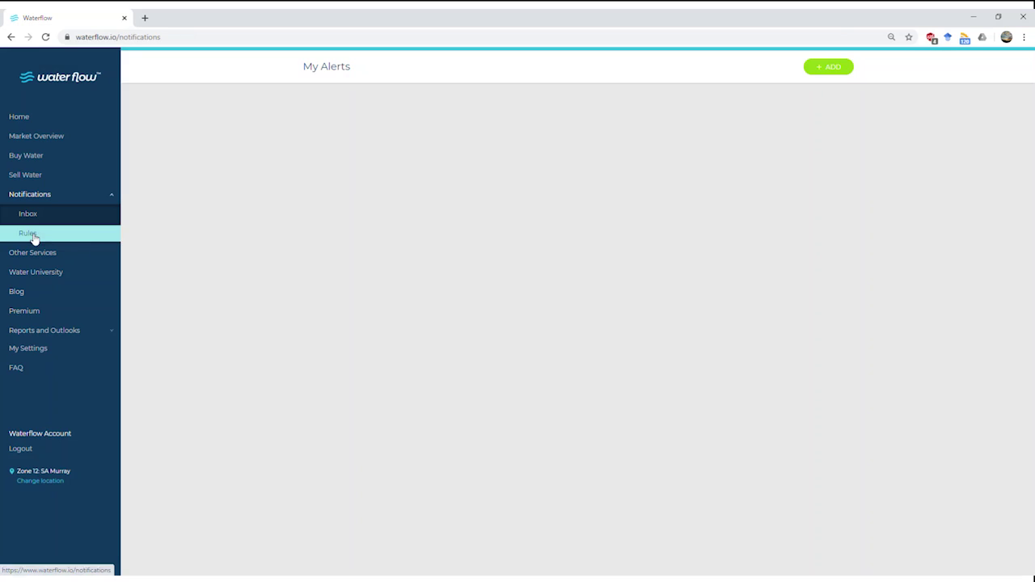
pyautogui.click(830, 70)
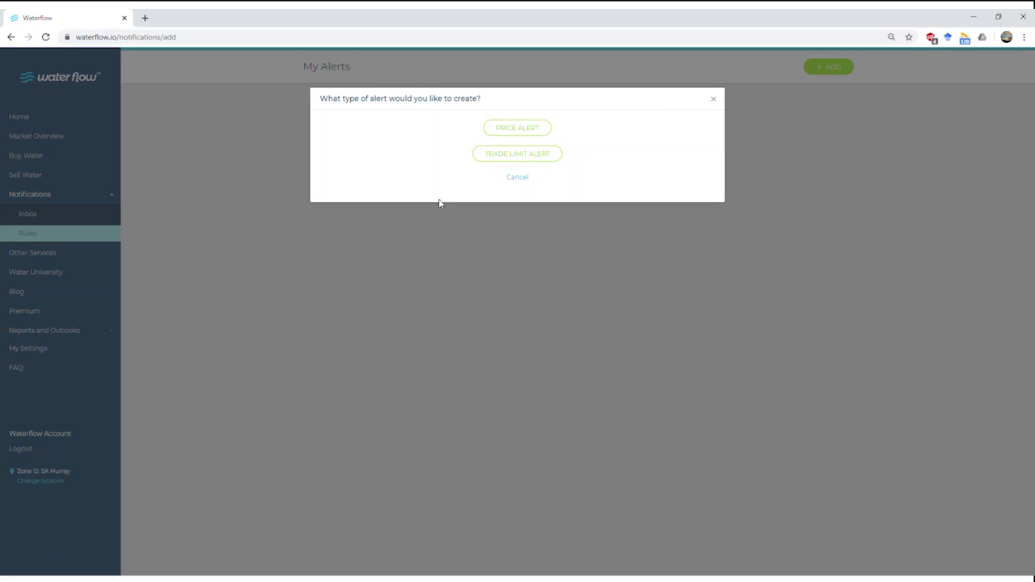
pyautogui.click(714, 98)
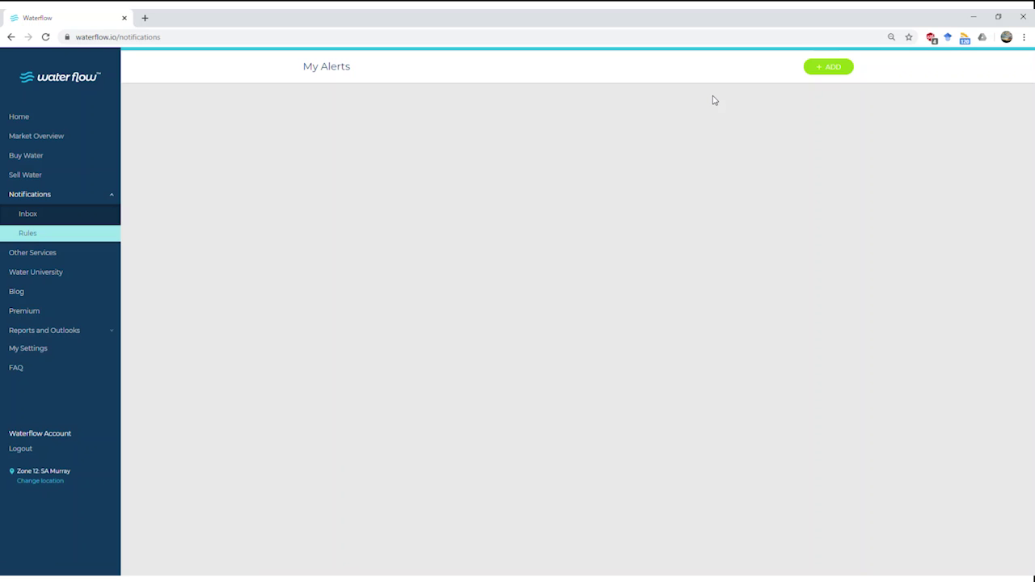
# Go to Other Services > Water University and open the Water Markets 101 guide.
pyautogui.click(42, 254)
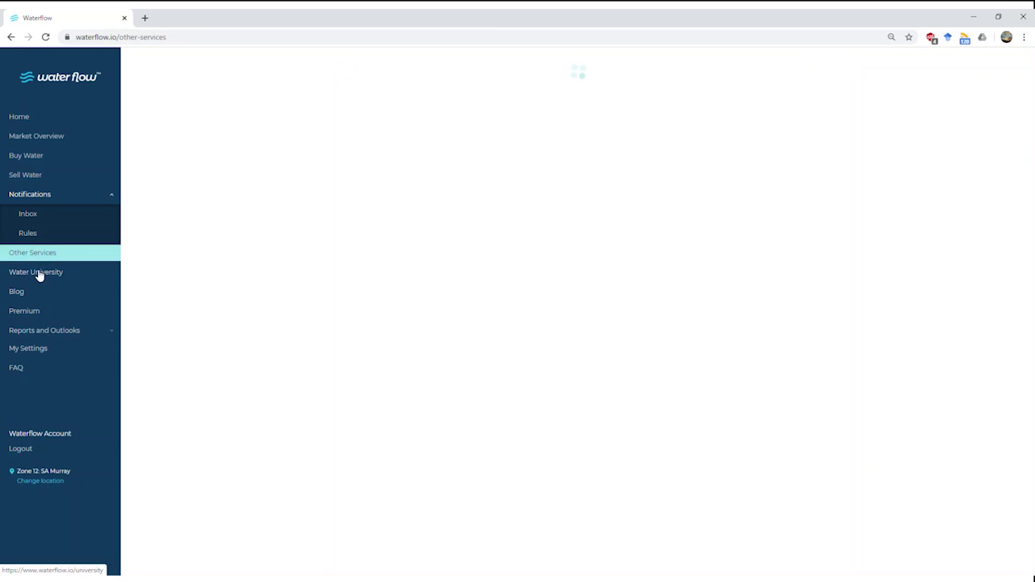
pyautogui.click(38, 273)
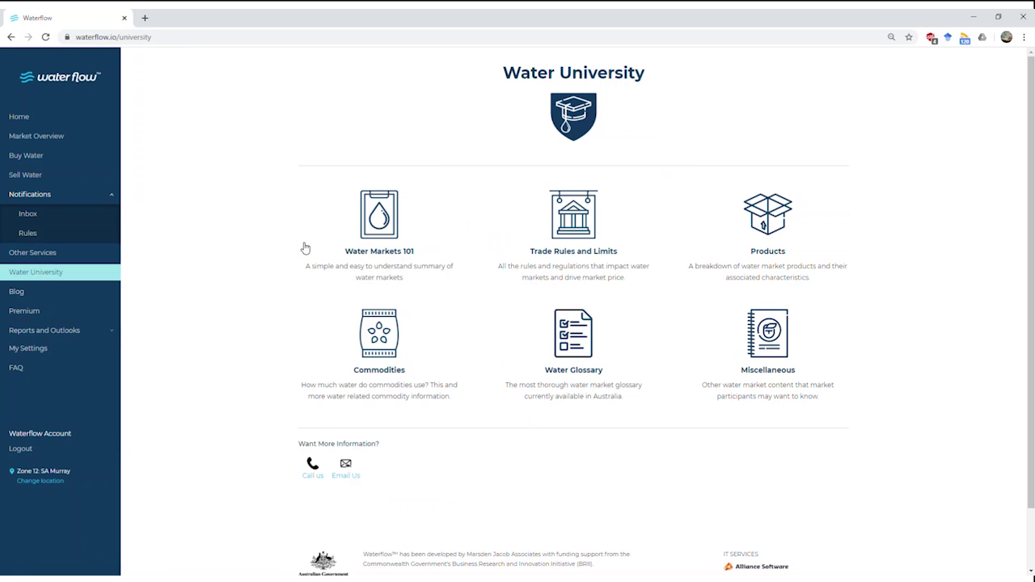
pyautogui.click(376, 258)
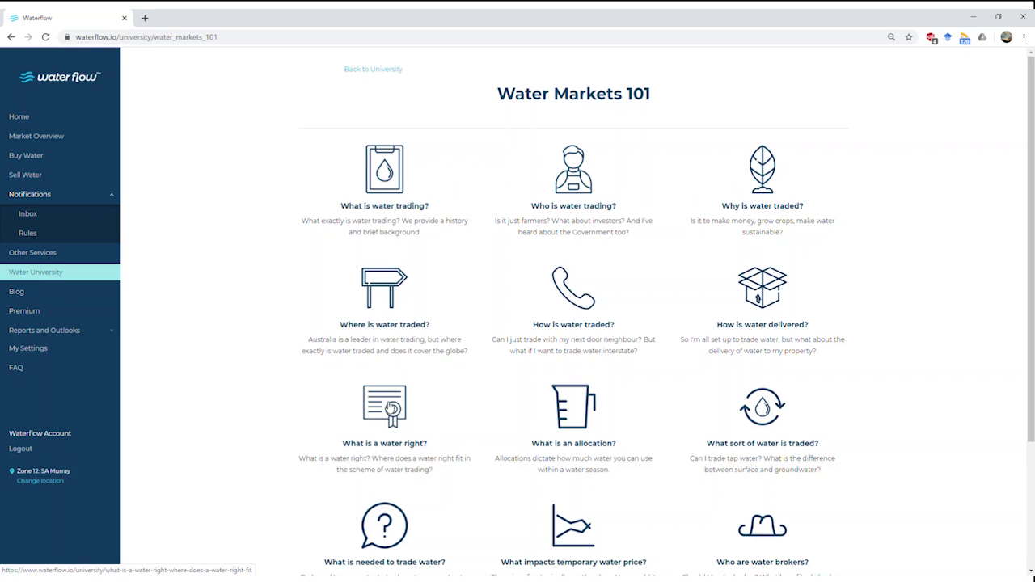
# Return to the Water University overview and expand Reports and Outlooks to show the Climate Outlook.
pyautogui.click(374, 70)
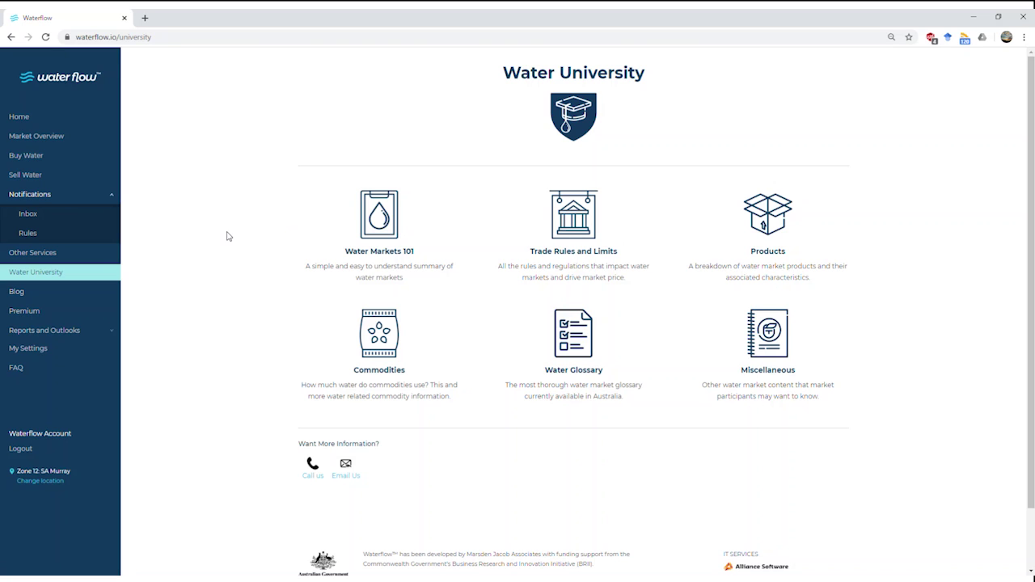
pyautogui.click(47, 334)
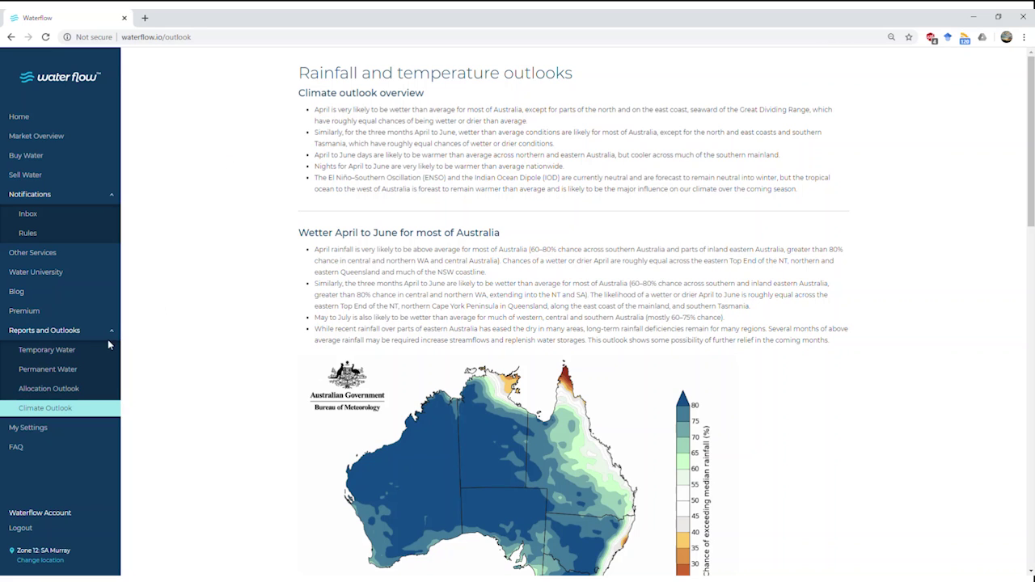
# Open the Temporary Water trade report and set its date range to 1 April 2015 – 8 April 2020.
pyautogui.click(58, 356)
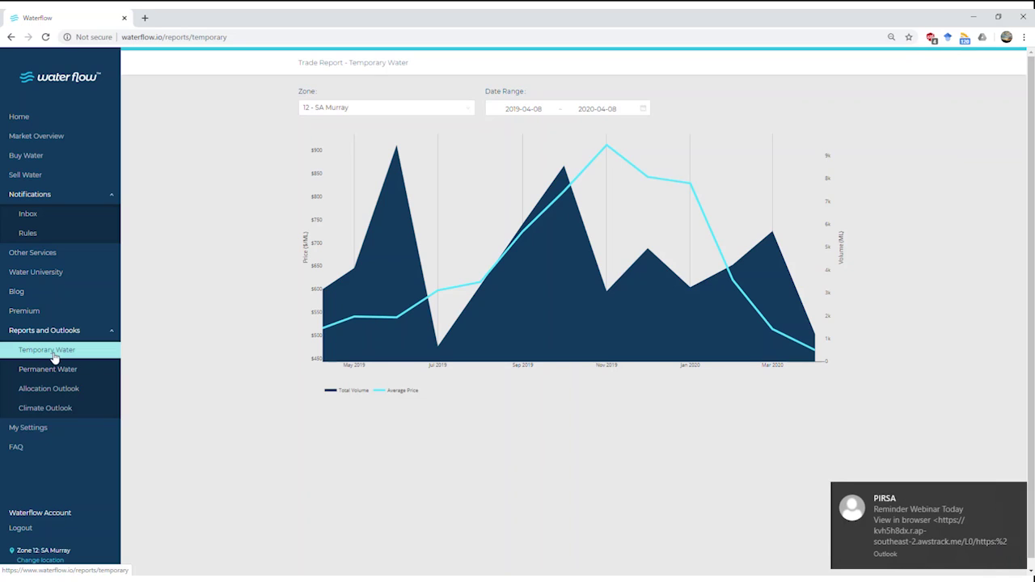
pyautogui.click(524, 107)
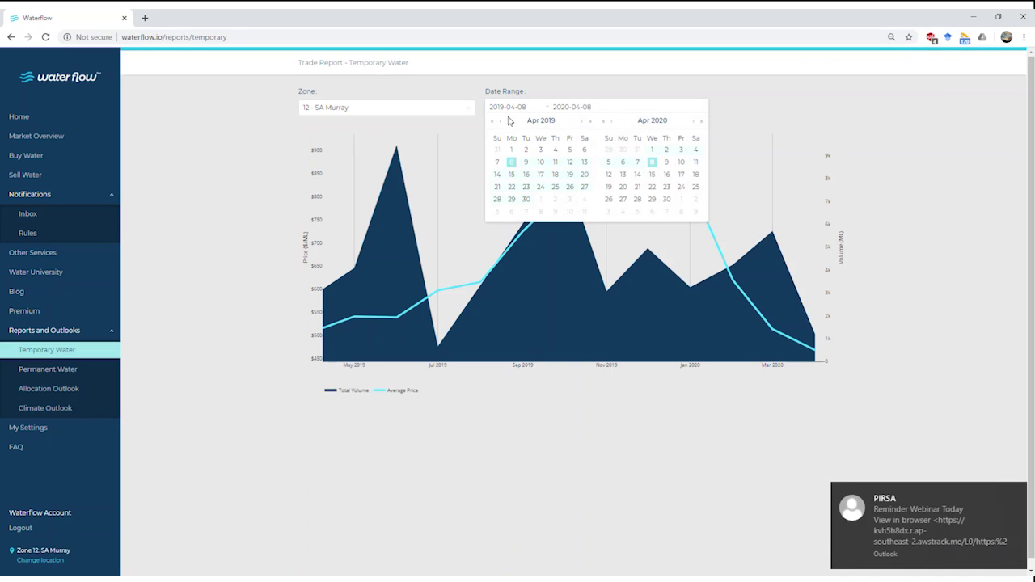
pyautogui.click(493, 123)
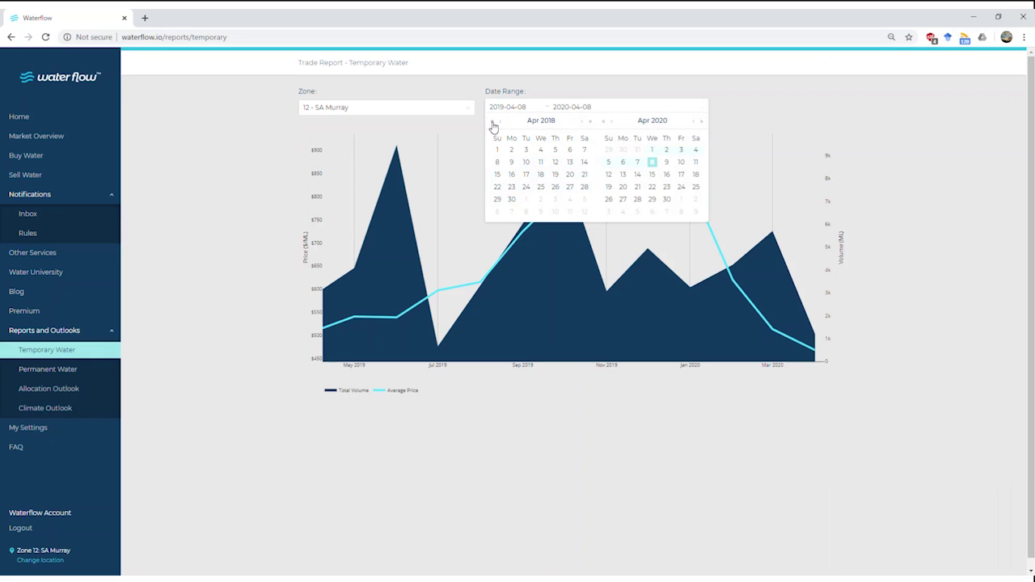
pyautogui.click(493, 123)
pyautogui.click(493, 124)
pyautogui.click(492, 124)
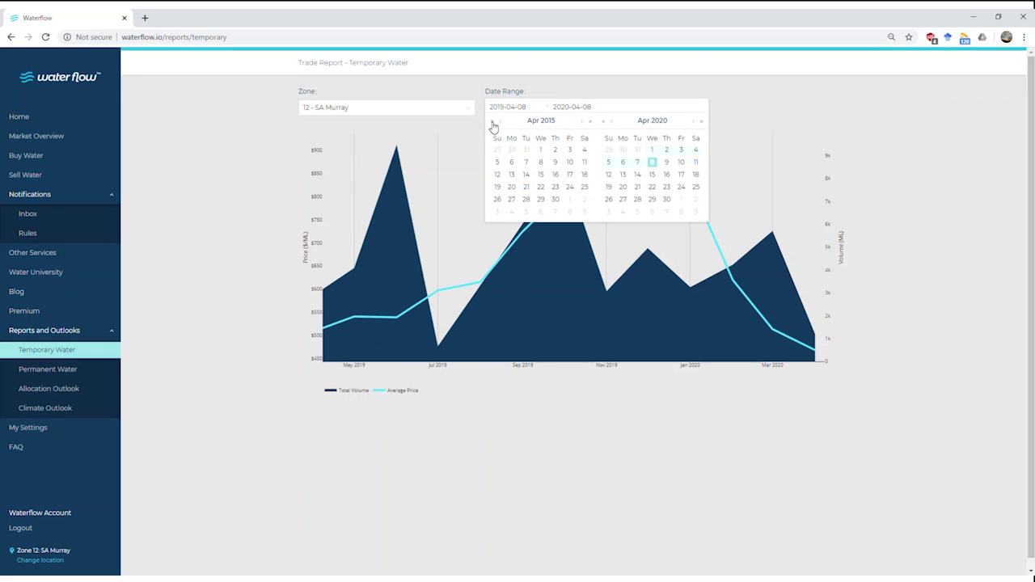
pyautogui.click(540, 150)
pyautogui.click(652, 162)
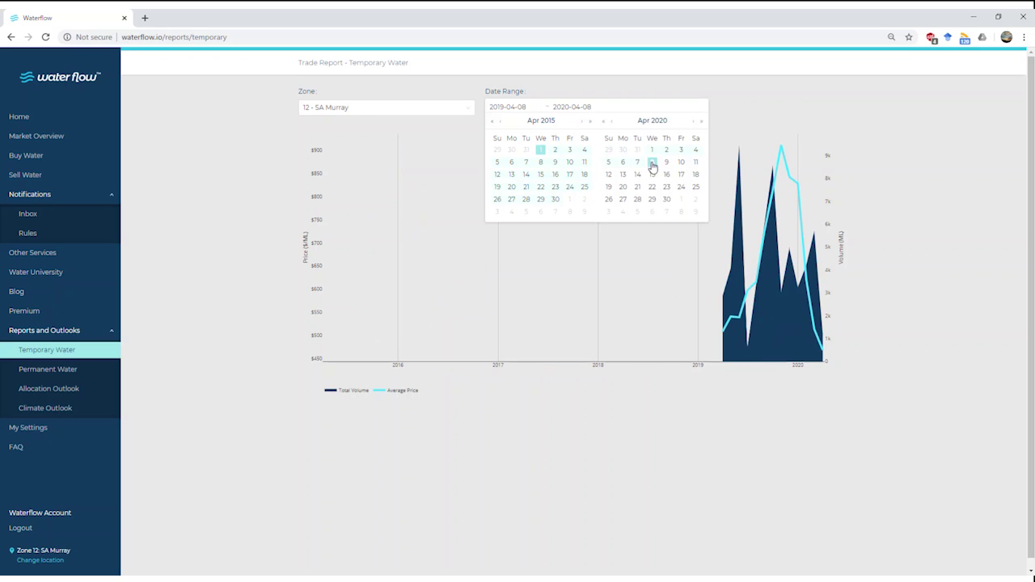